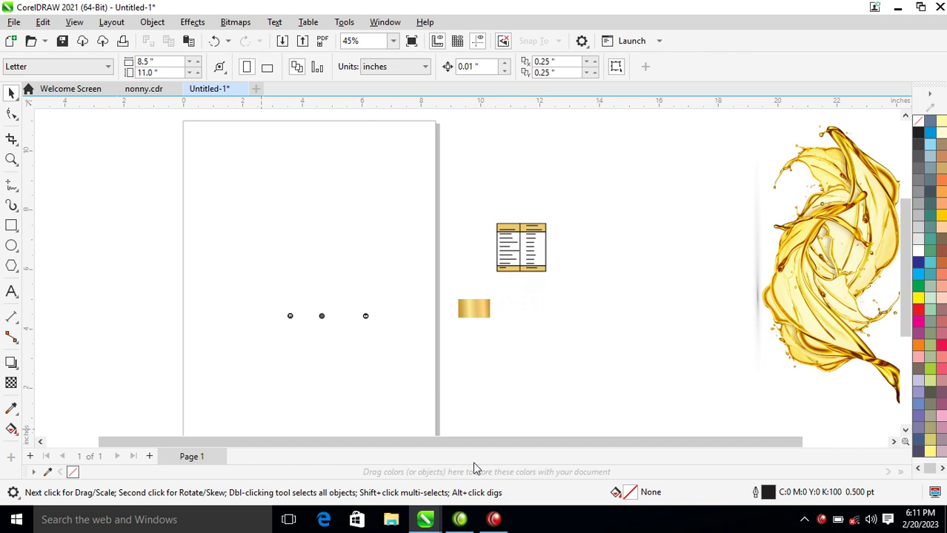
Draw a rectangle across the upper page and size it 8 by 6 inches.
left_click(13, 226)
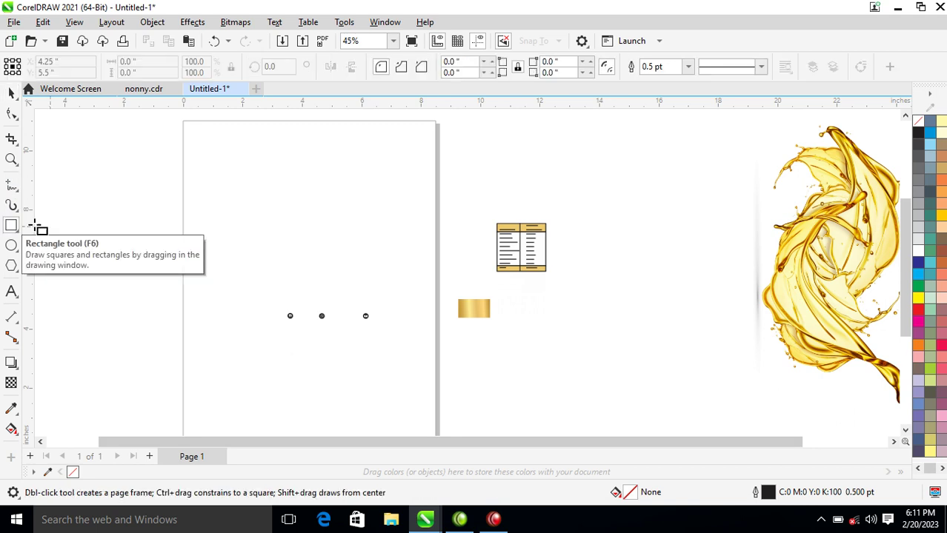
left_click_drag(162, 174, 429, 286)
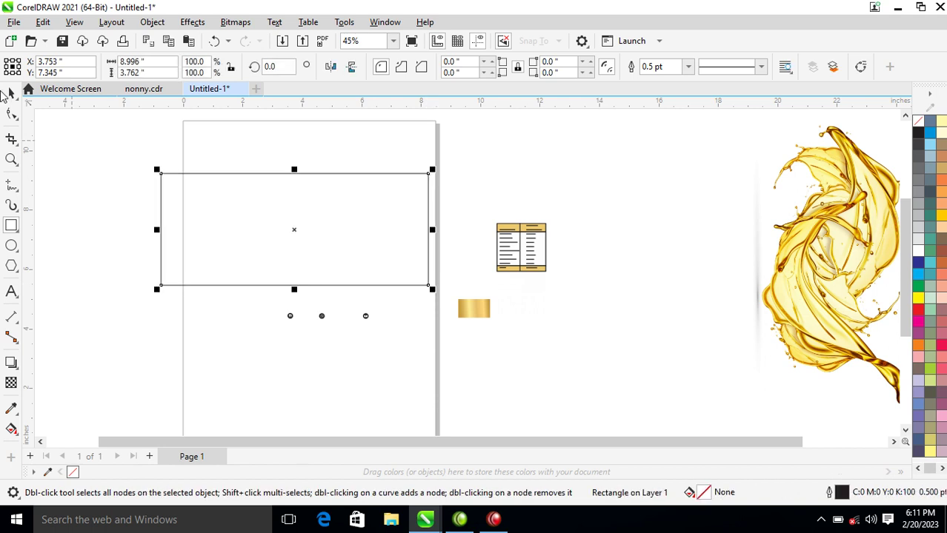
left_click(153, 69)
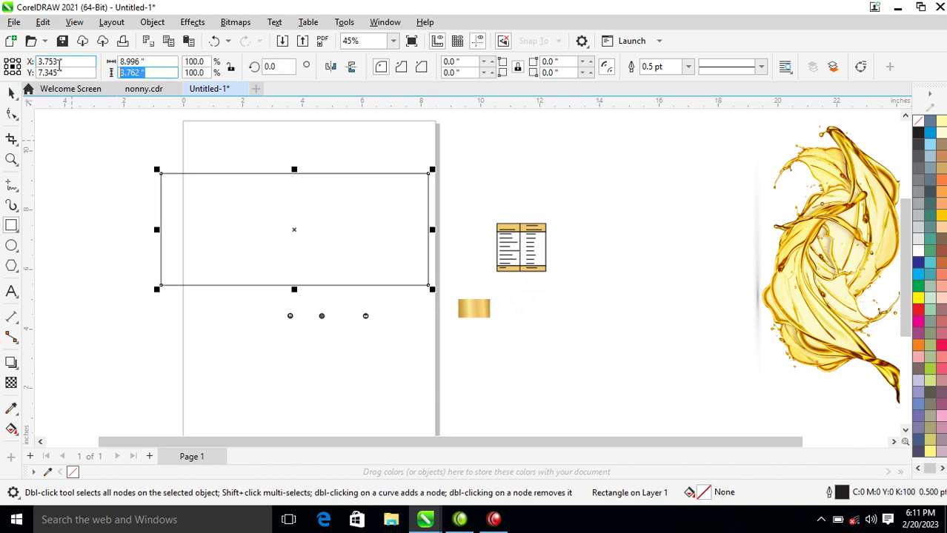
left_click_drag(155, 61, 108, 65)
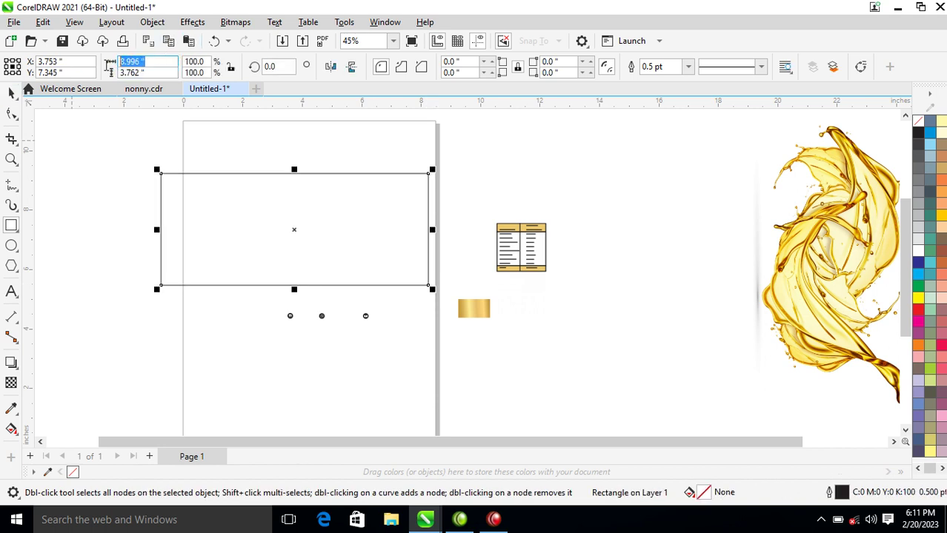
type("8")
key("Tab")
type("6")
key("Return")
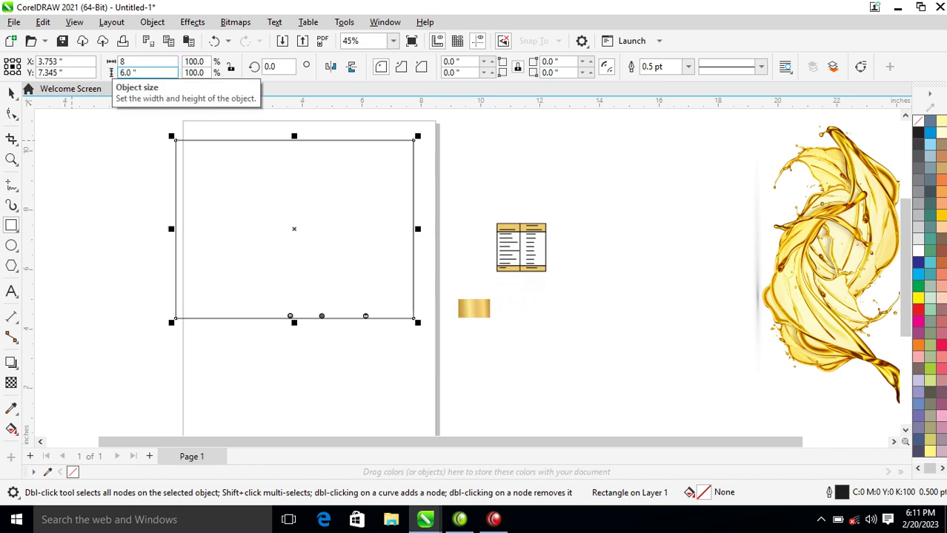
Correct the rectangle to 4 inches high and 9 inches wide.
double_click(112, 73)
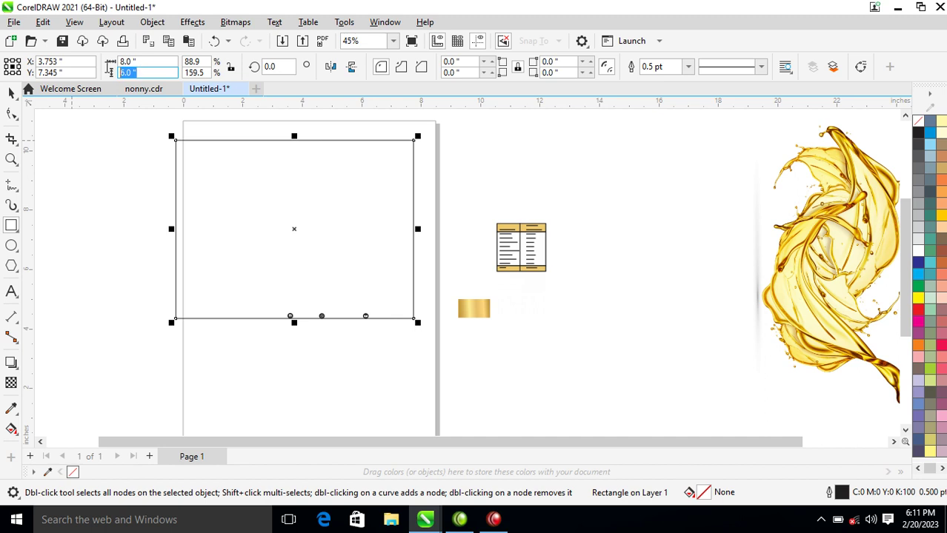
type("4")
key("Return")
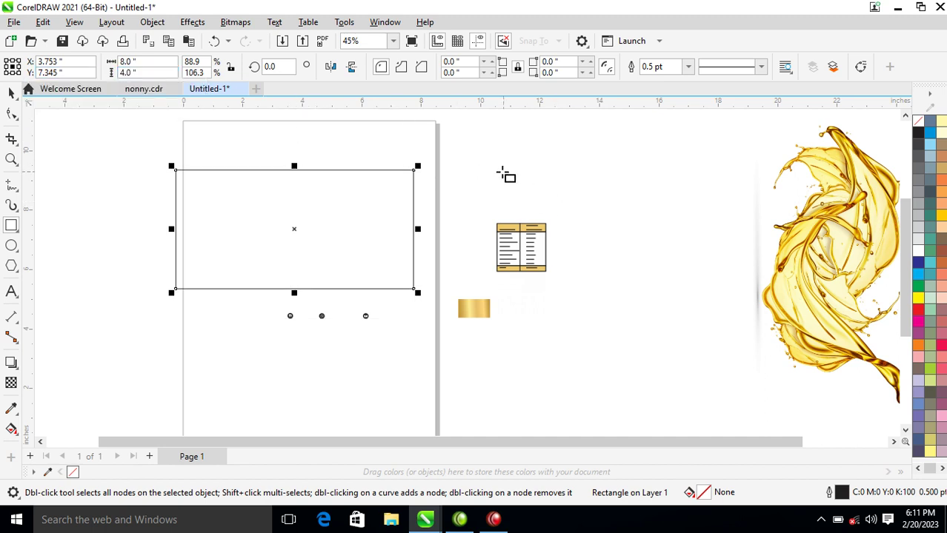
key("space")
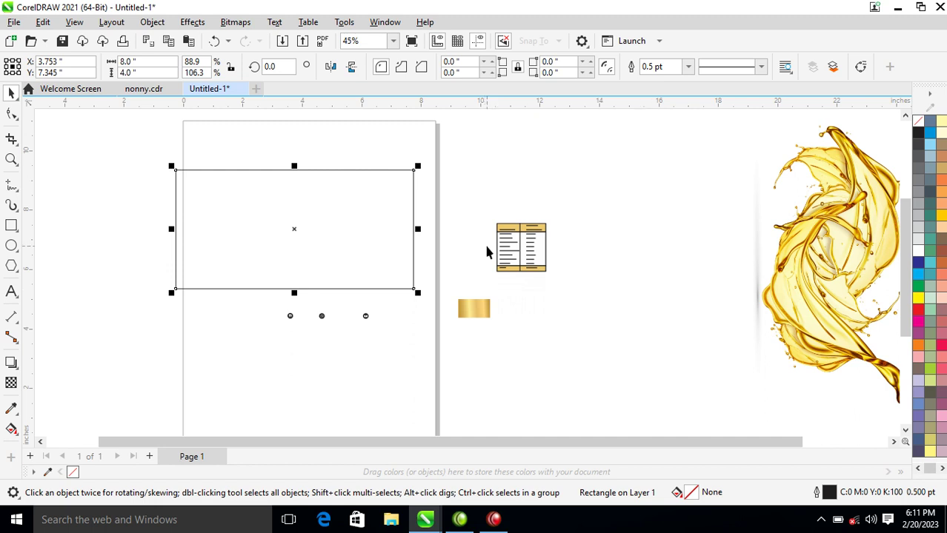
left_click(126, 61)
double_click(126, 61)
type("9")
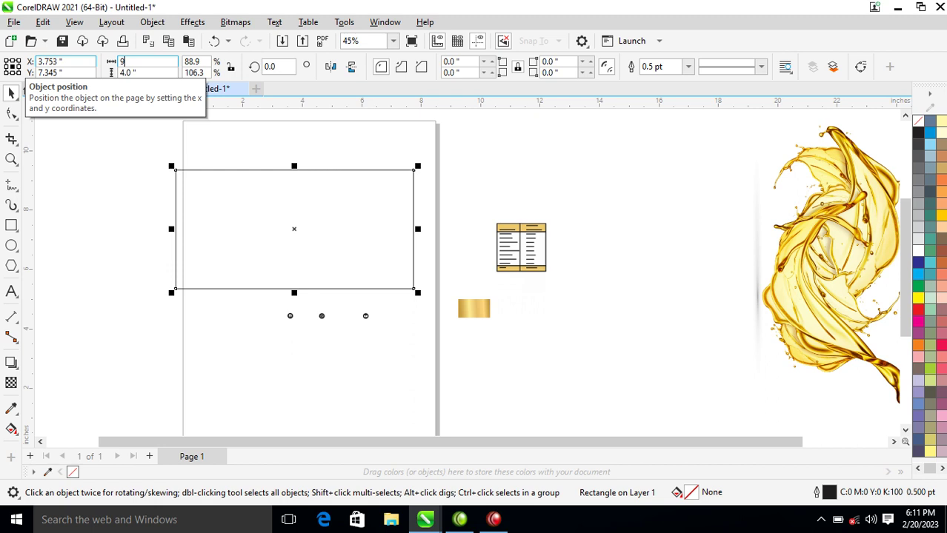
key("Return")
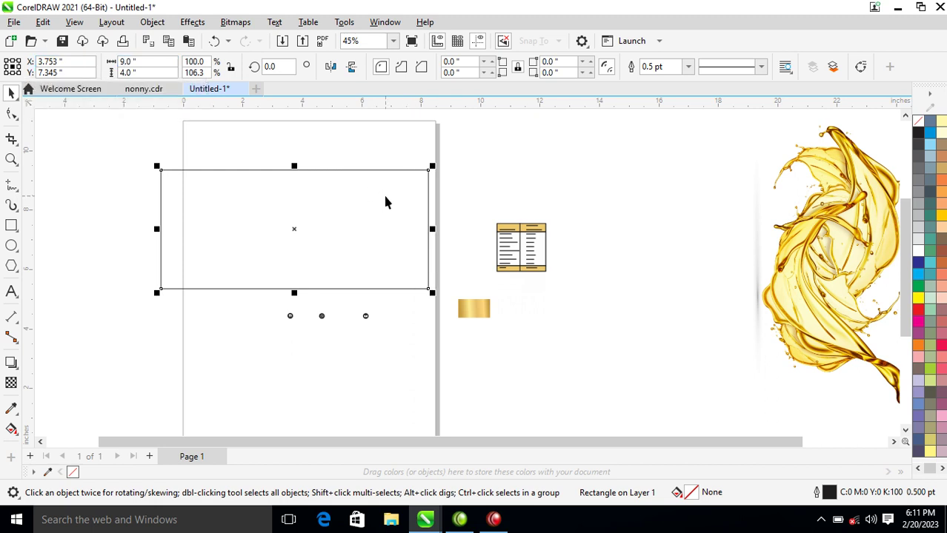
Fill the rectangle white and PowerClip the gold splash image inside it.
left_click(920, 252)
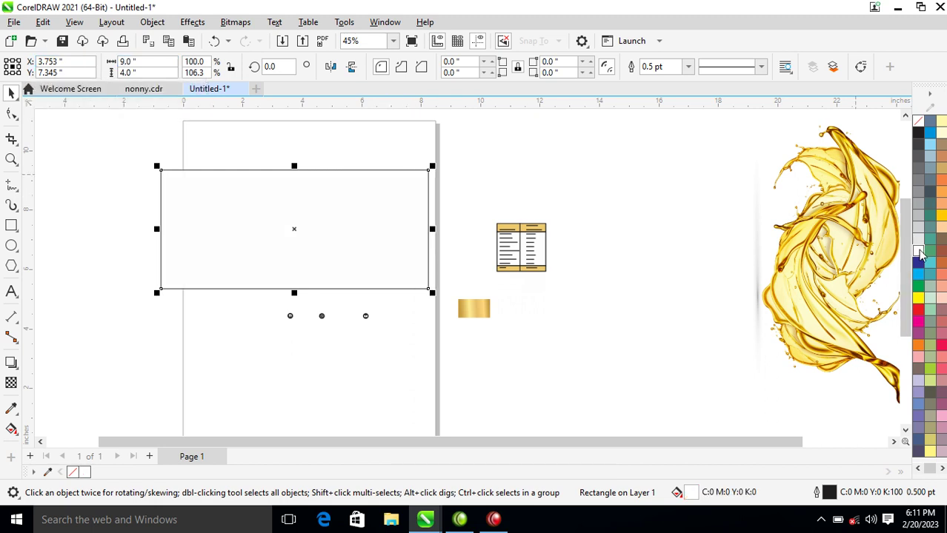
left_click(849, 249)
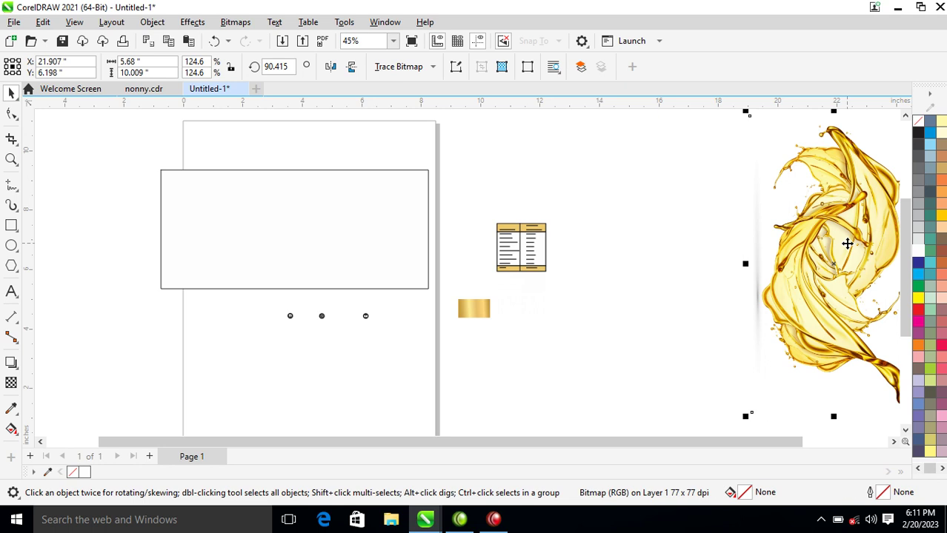
left_click(139, 24)
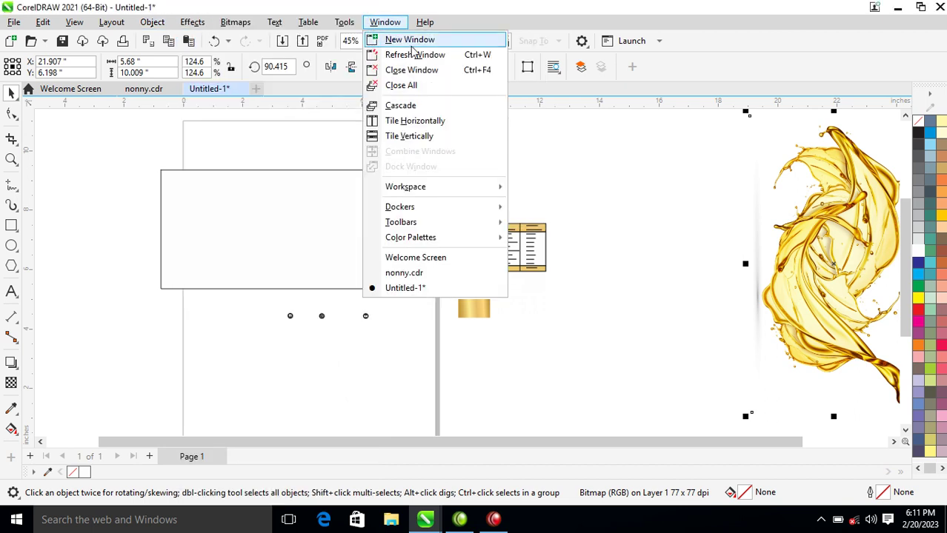
mouse_move(181, 22)
mouse_move(150, 22)
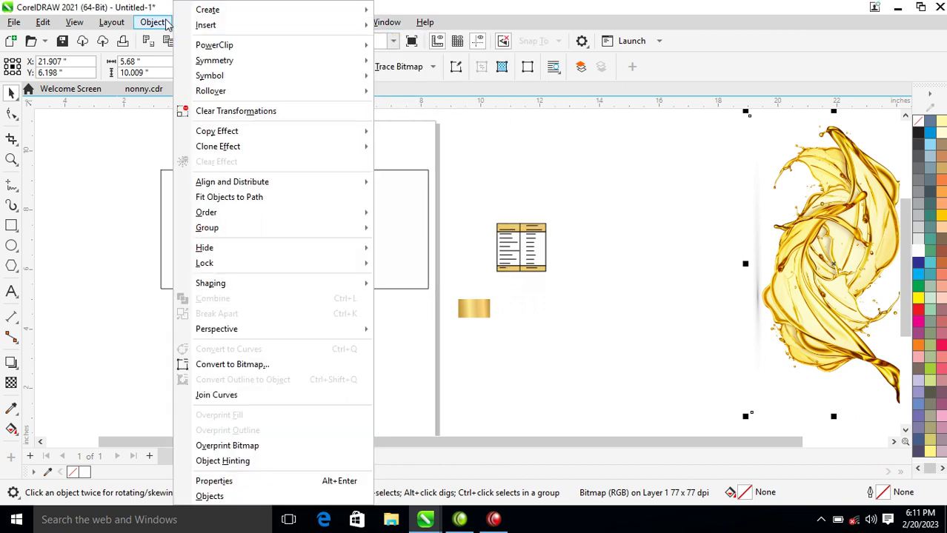
mouse_move(225, 49)
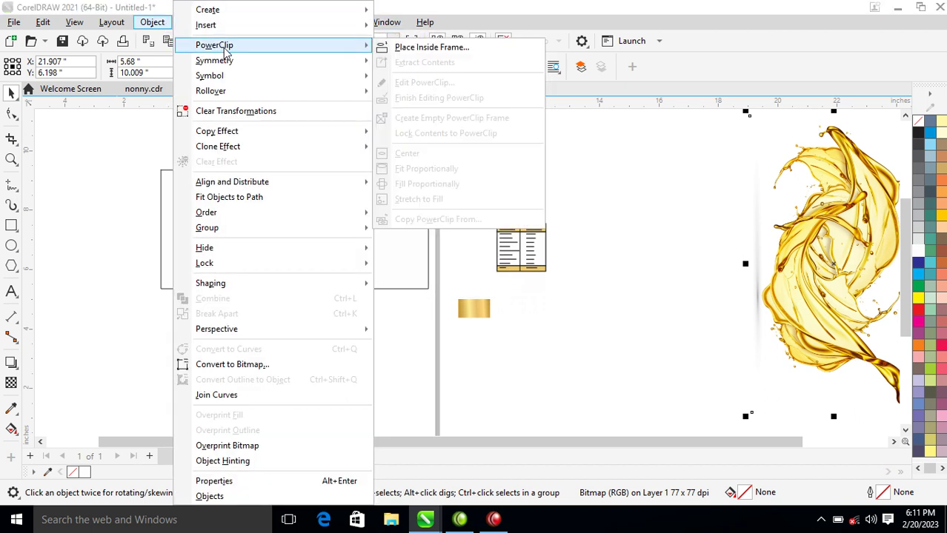
left_click(425, 51)
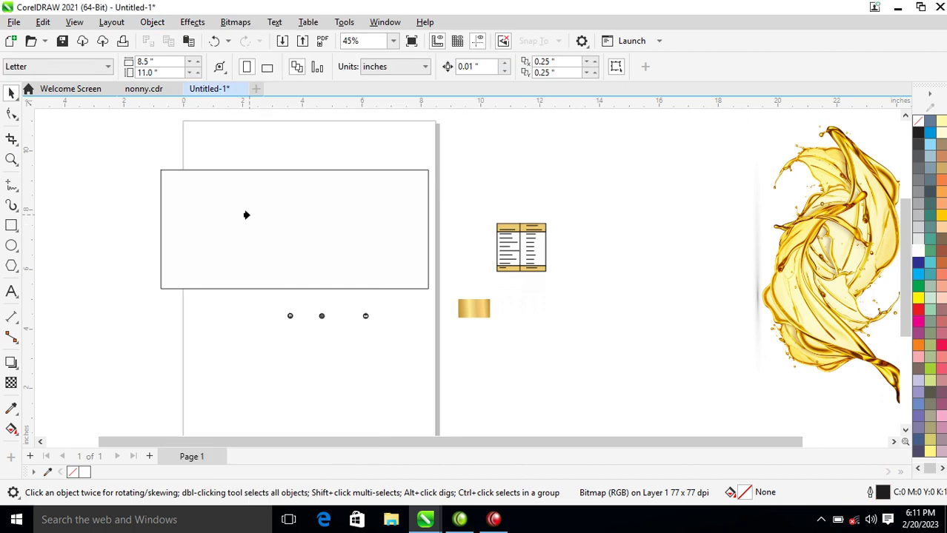
left_click(247, 215)
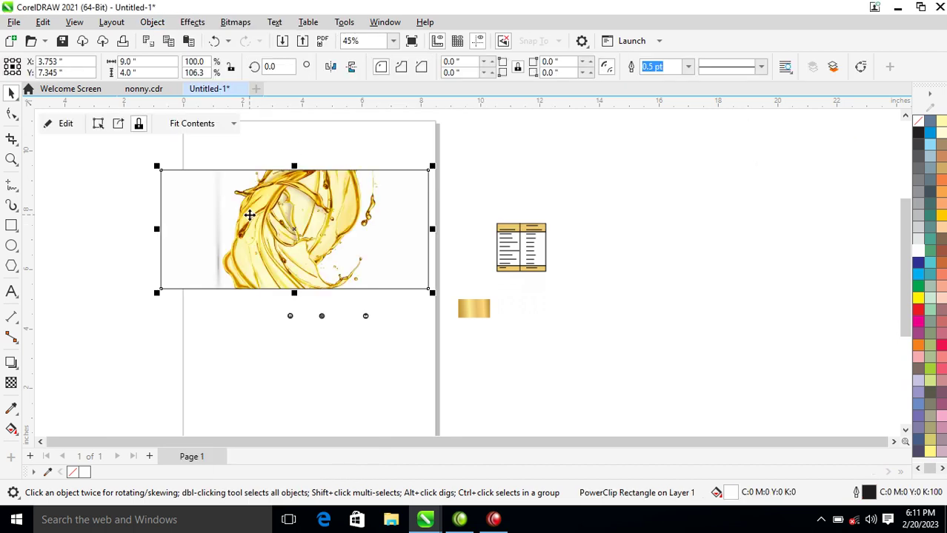
Mirror the clipped splash, shift it left and up, and move the ingredients table onto it.
left_click(323, 210, "ctrl")
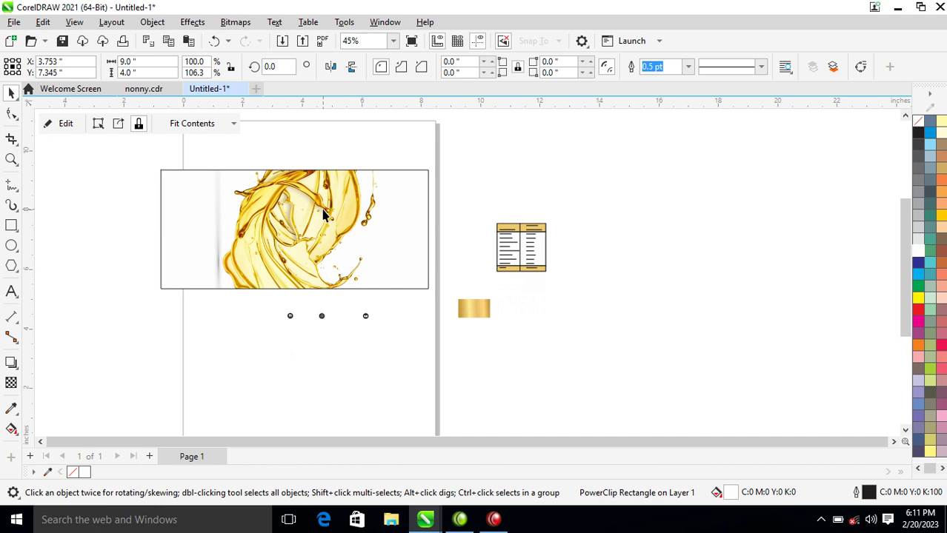
left_click_drag(323, 210, 230, 223)
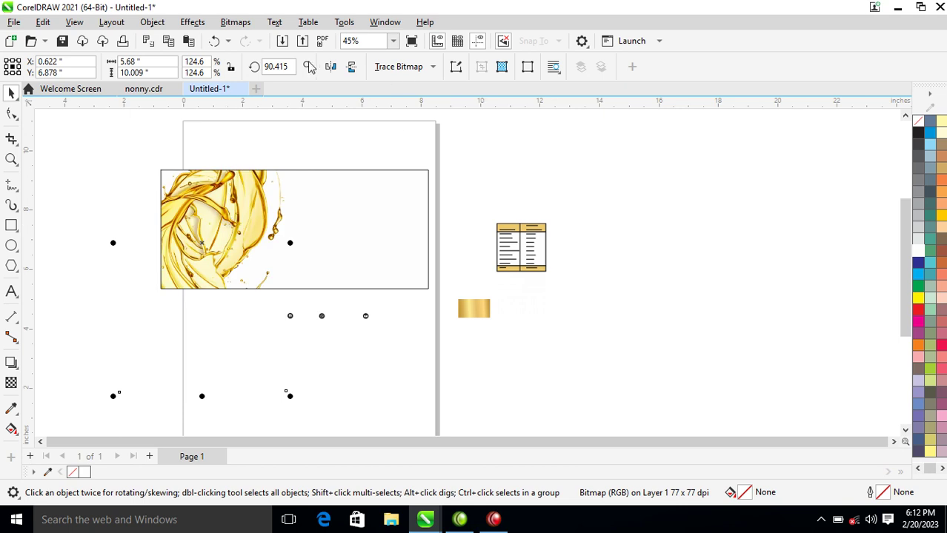
left_click(330, 66)
left_click_drag(221, 253, 222, 226)
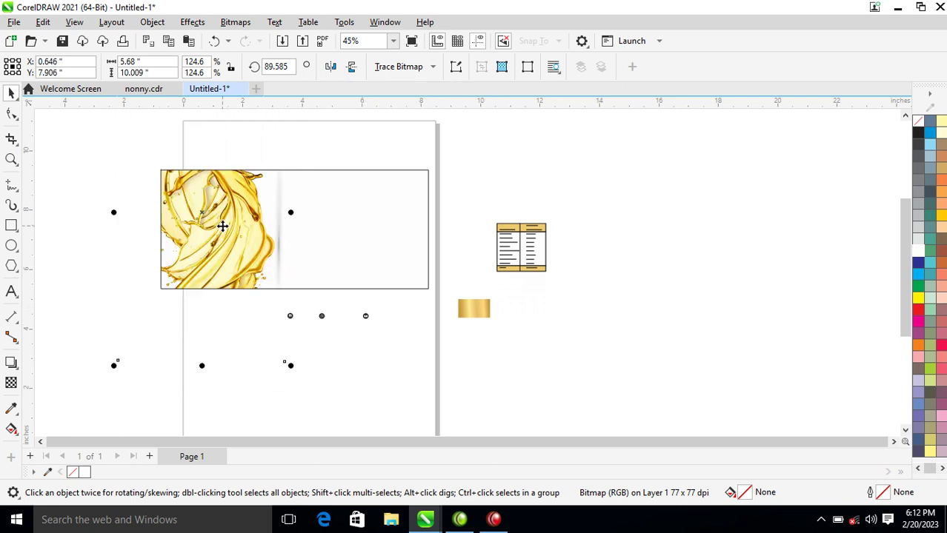
left_click(531, 257)
left_click_drag(531, 258, 214, 225)
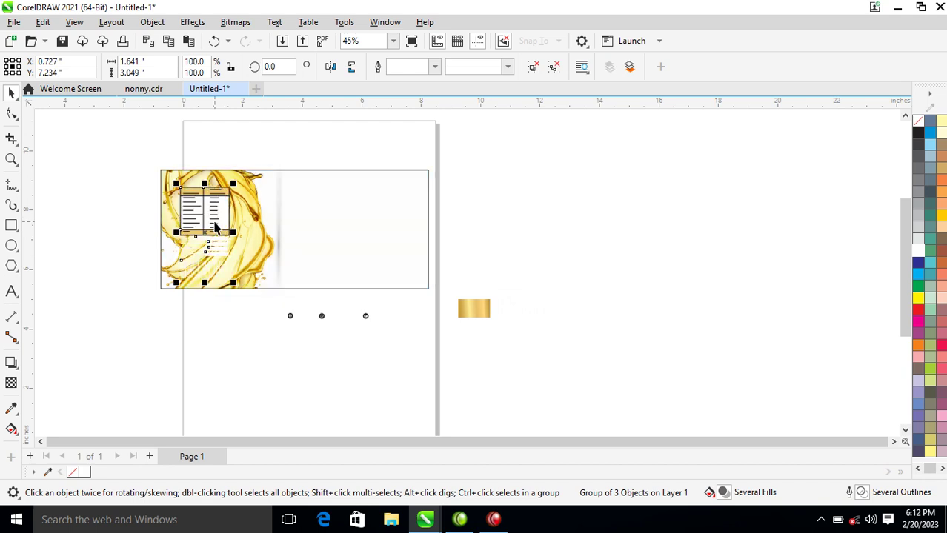
Draw a black rectangle around the table and barcode, placed behind them.
key("z")
left_click_drag(109, 143, 337, 321)
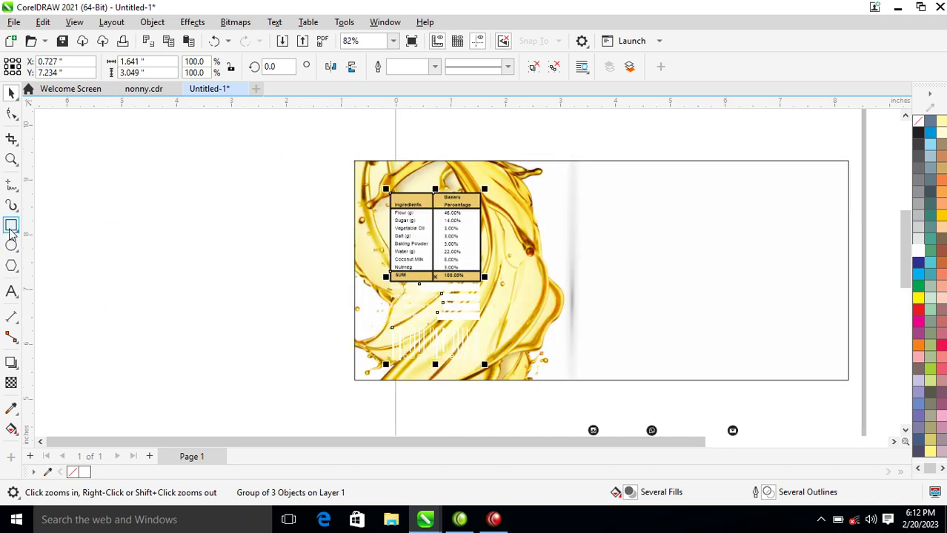
left_click(11, 227)
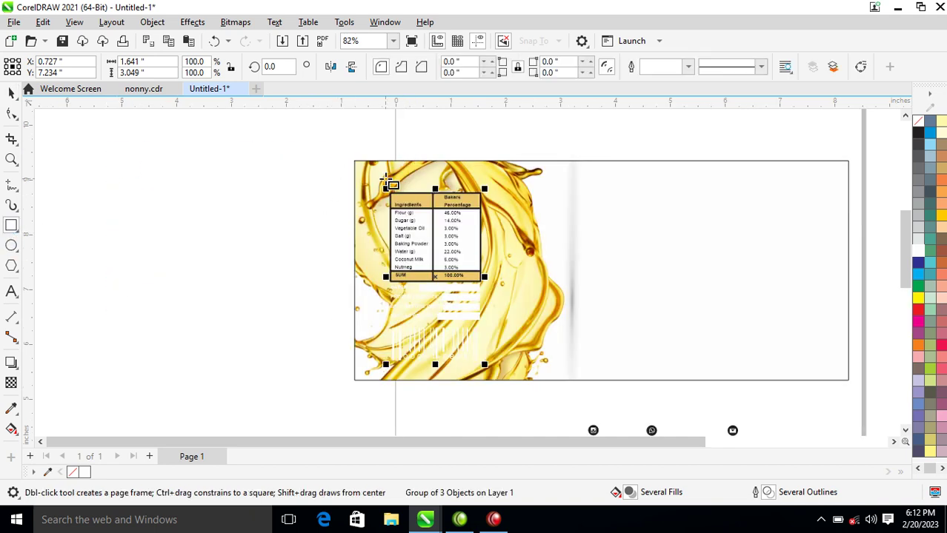
left_click_drag(382, 183, 494, 370)
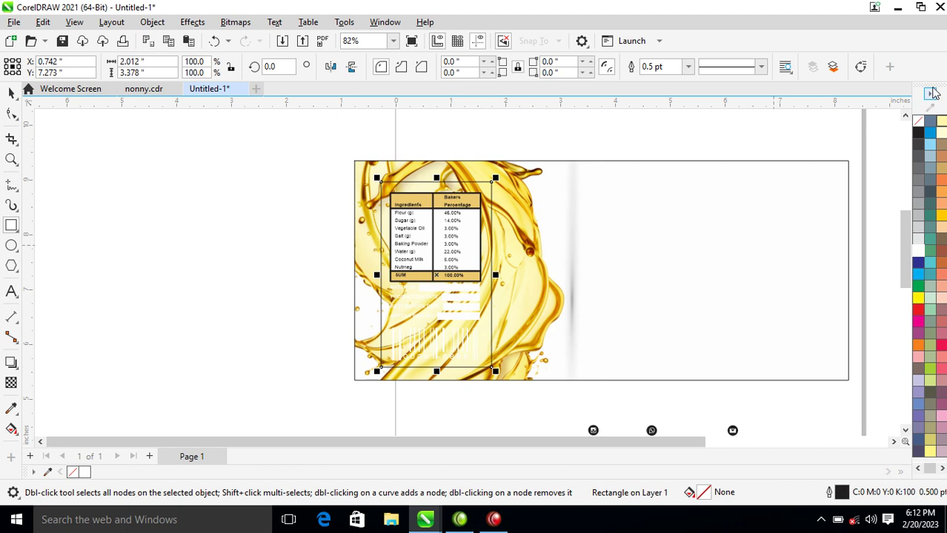
left_click(919, 132)
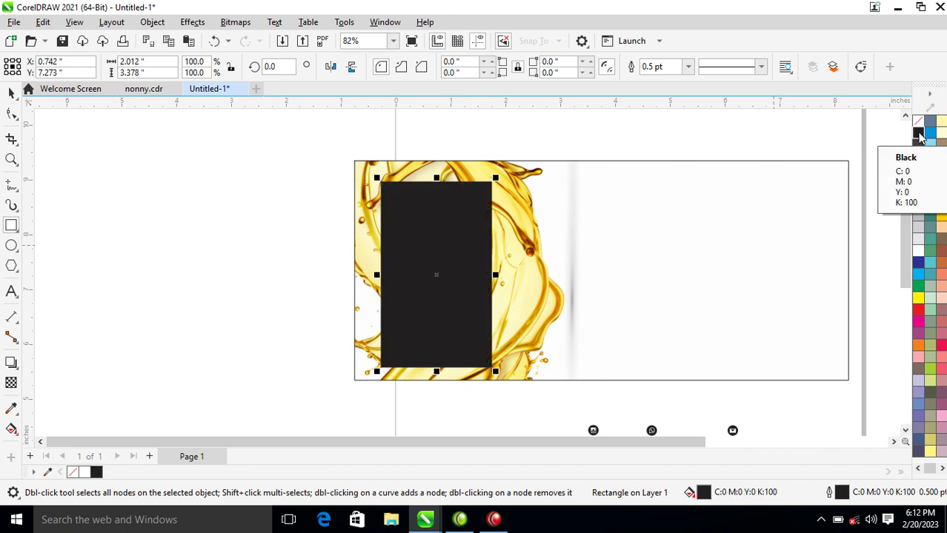
key("ctrl+Page_Down")
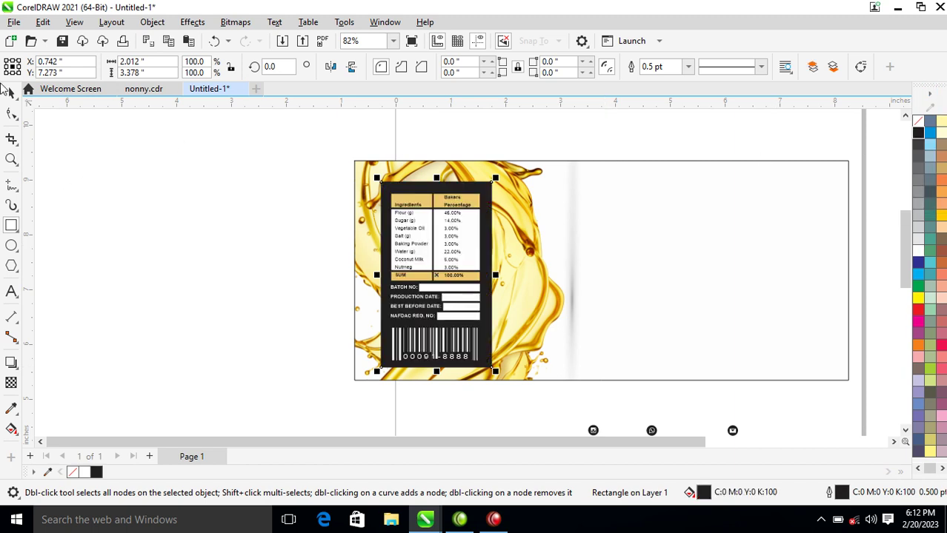
Centre the table and barcode group on the black panel.
left_click(15, 97)
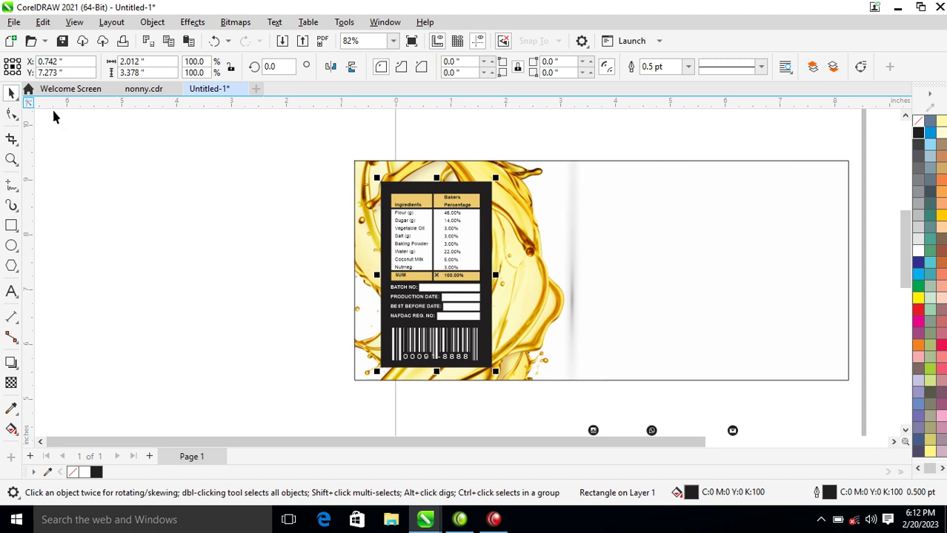
left_click(481, 210)
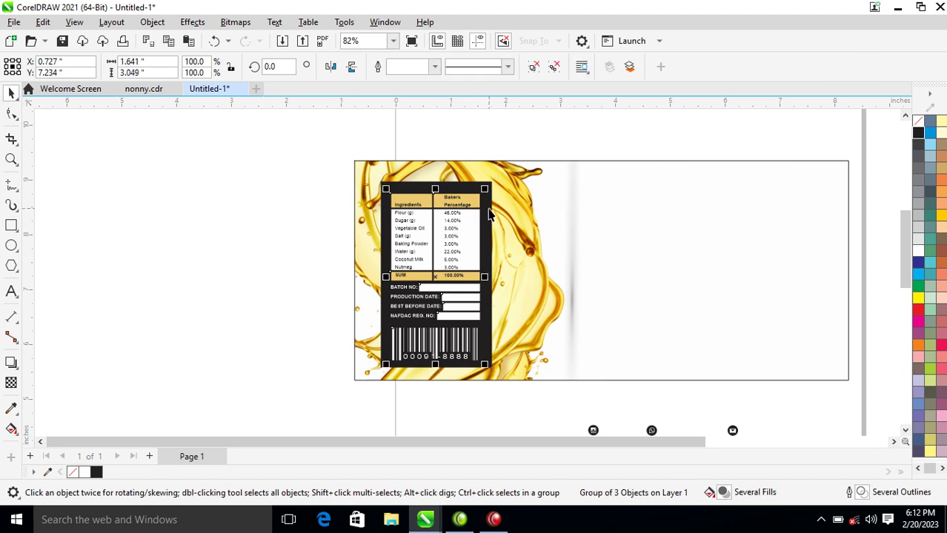
left_click(489, 211, "shift")
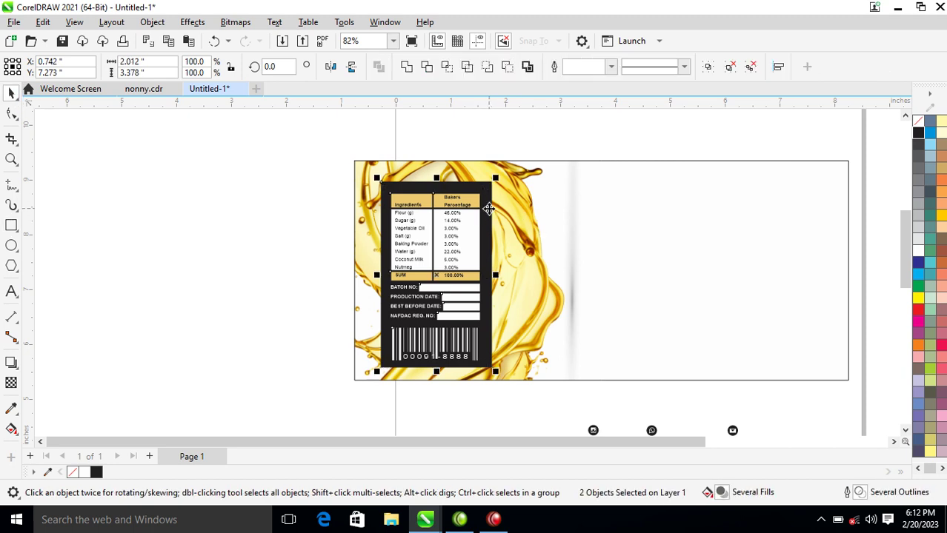
key("c")
key("e")
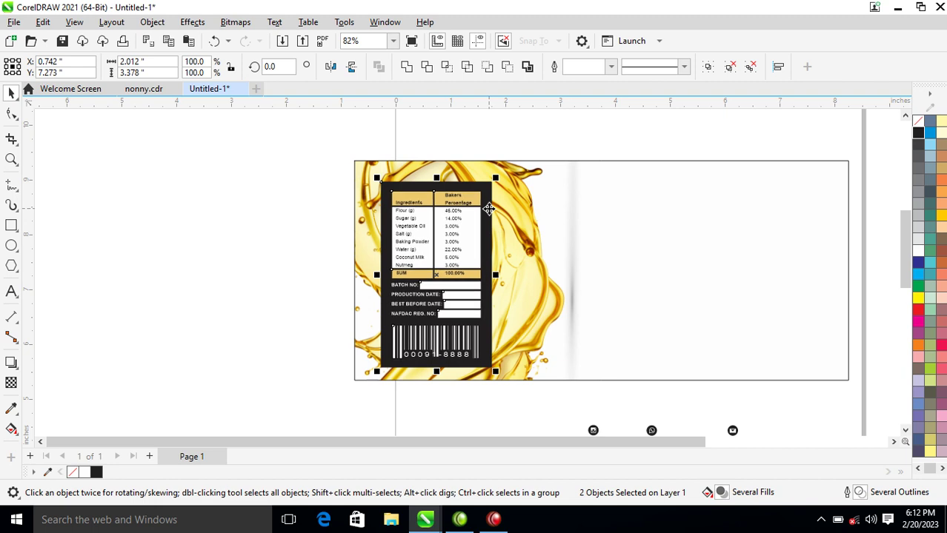
scroll(489, 210, "down", 2)
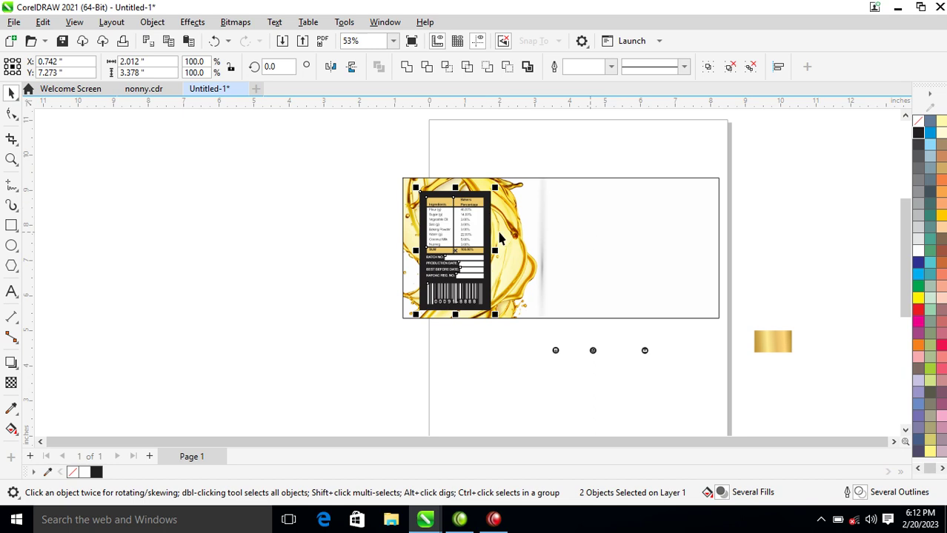
key("z")
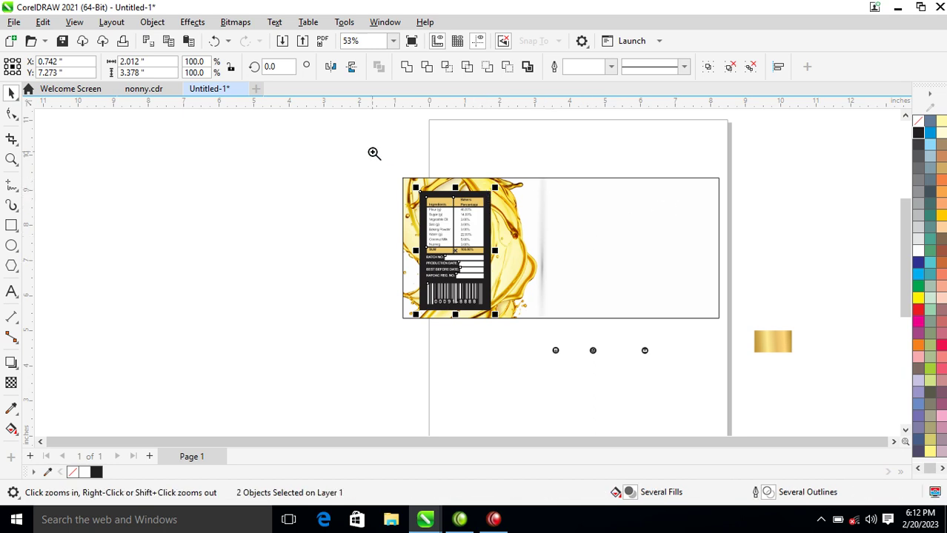
left_click_drag(476, 132, 770, 355)
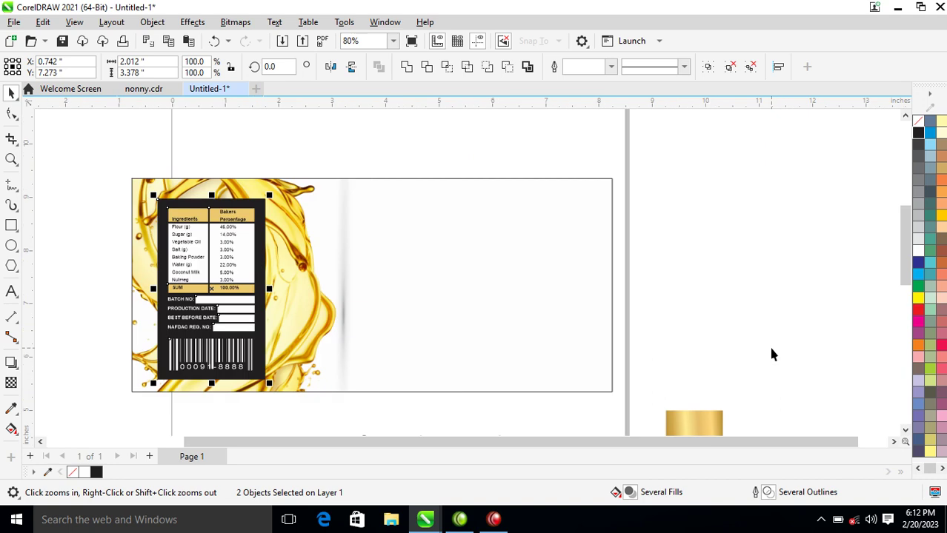
Add the text 'LO Coconut' and 'Chin-Chin' on separate lines right of the splash.
key("F8")
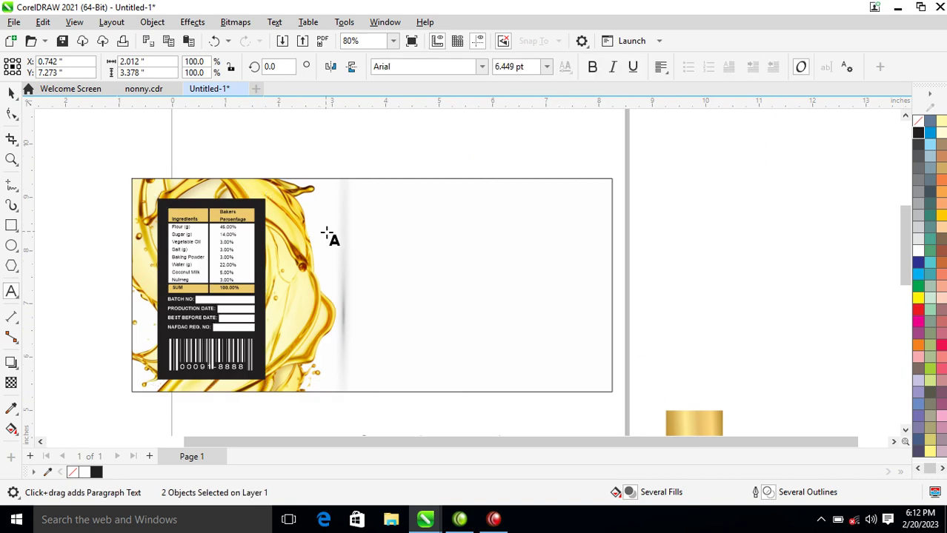
left_click(480, 263)
type("LO ")
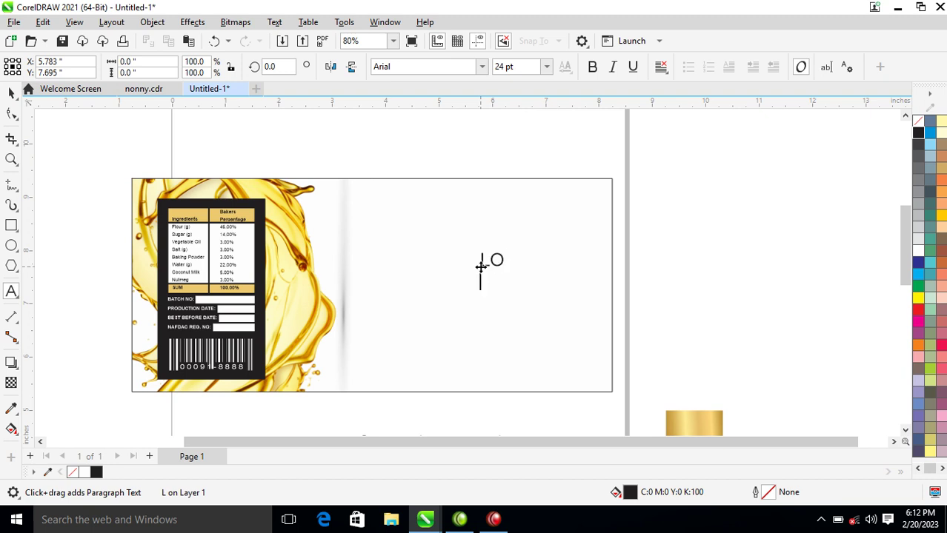
type("Coconut")
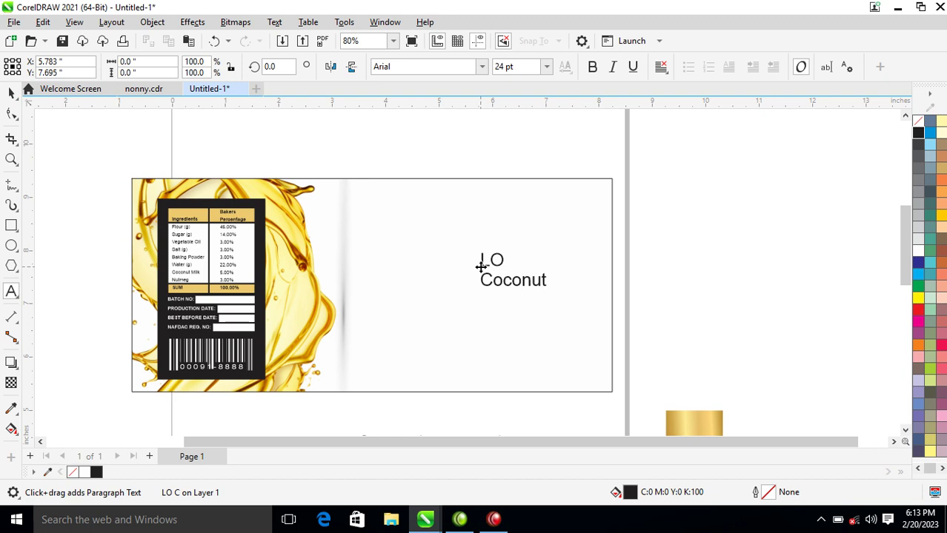
key("Return")
type("Chin")
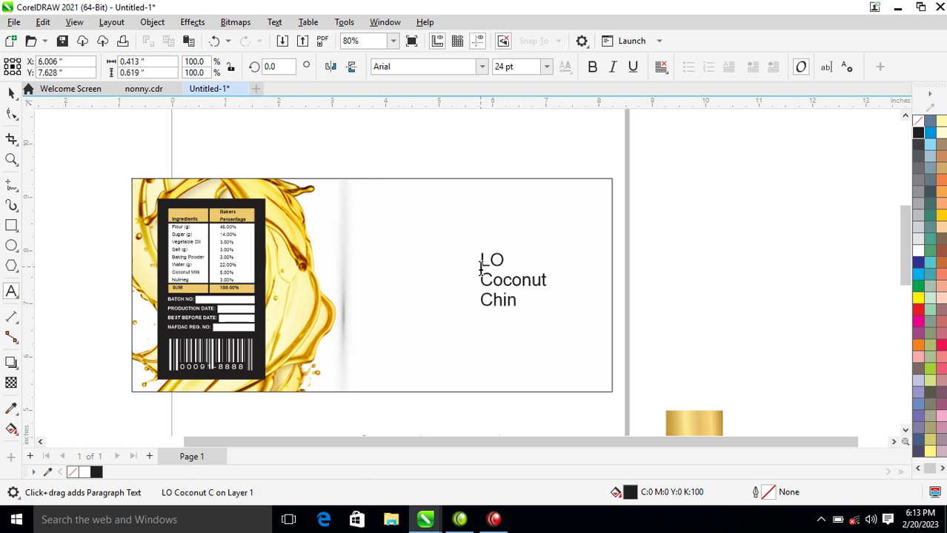
type("-Chin")
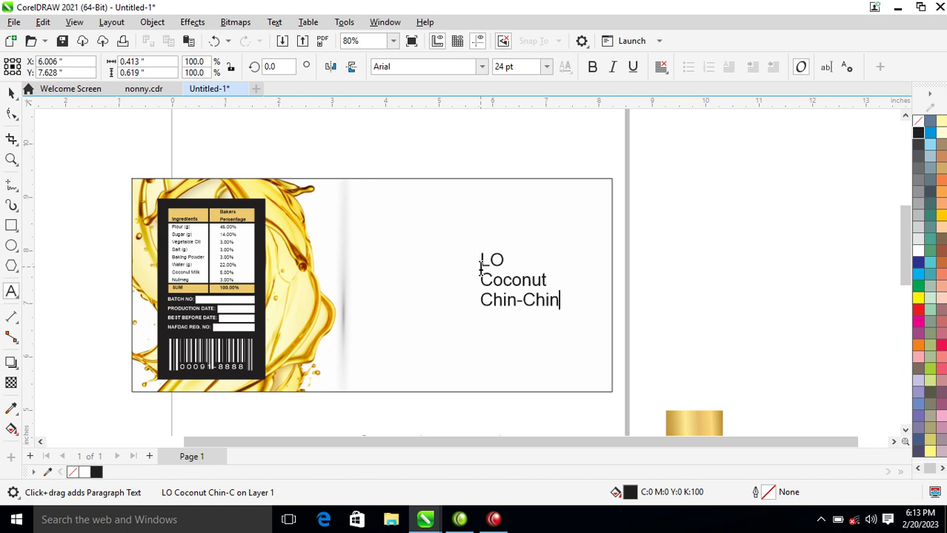
key("Escape")
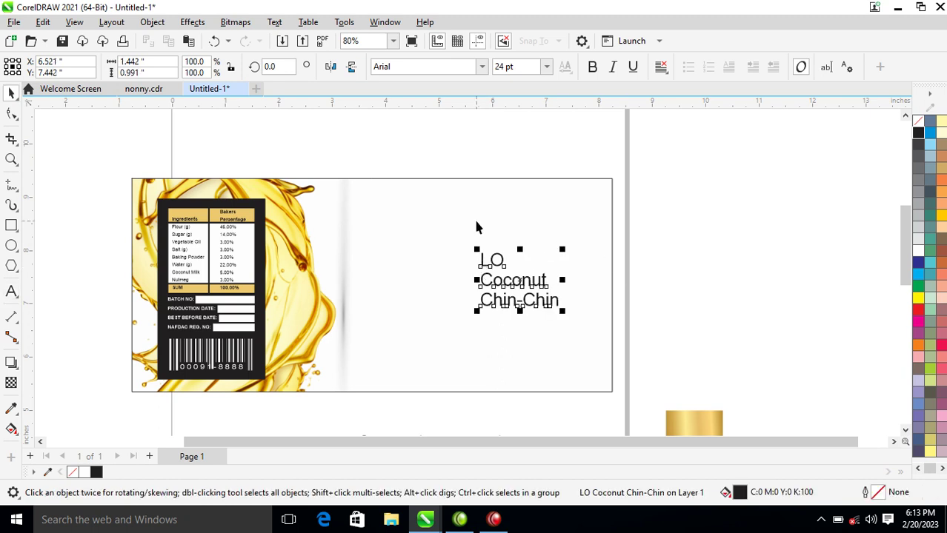
Set the text in FuturaTEE and break it apart into separate lines.
left_click(483, 66)
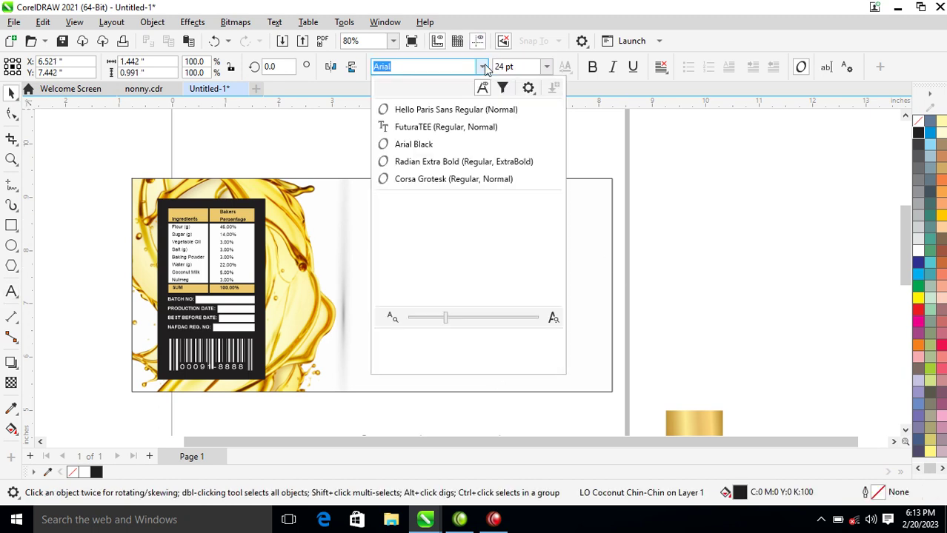
left_click(440, 130)
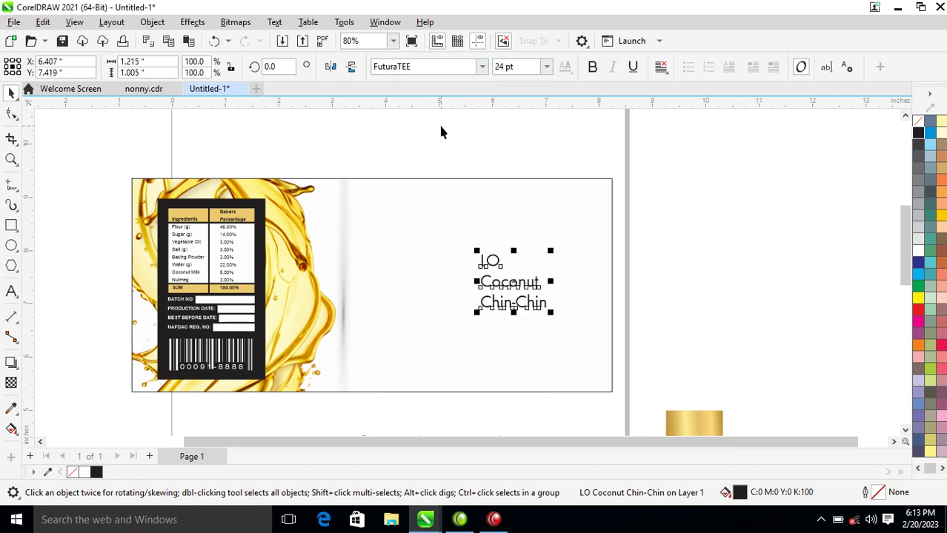
key("ctrl+k")
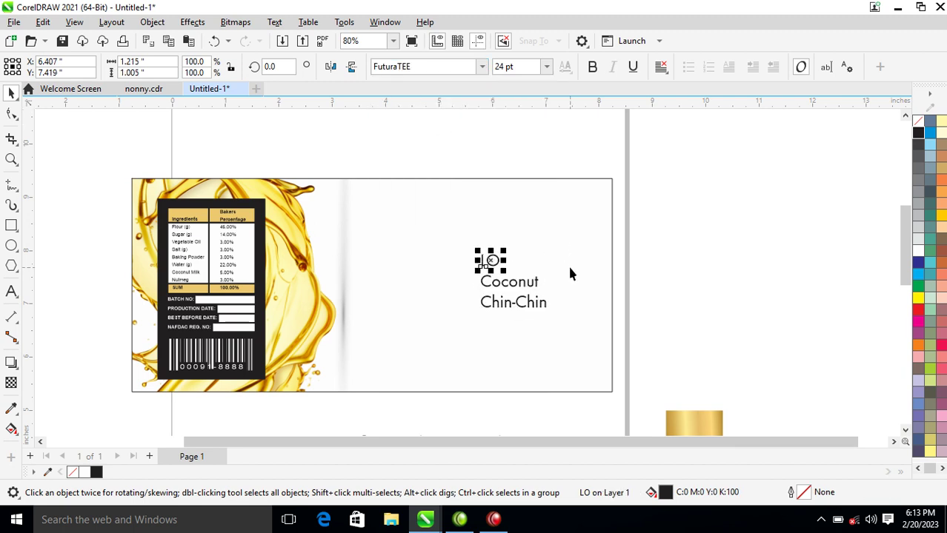
Set Coconut in Hello Paris Sans Regular and enlarge it to about 38 pt.
left_click(513, 289)
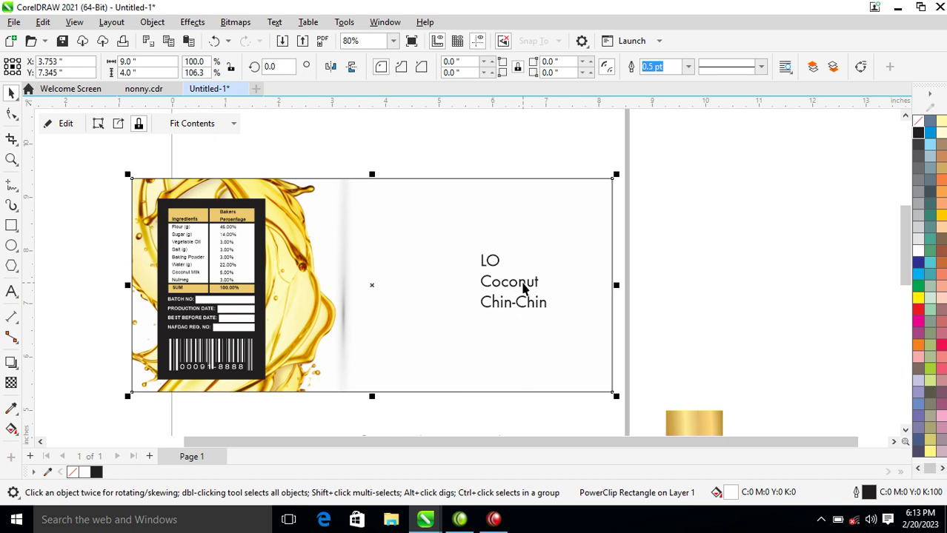
left_click(519, 285)
left_click(482, 67)
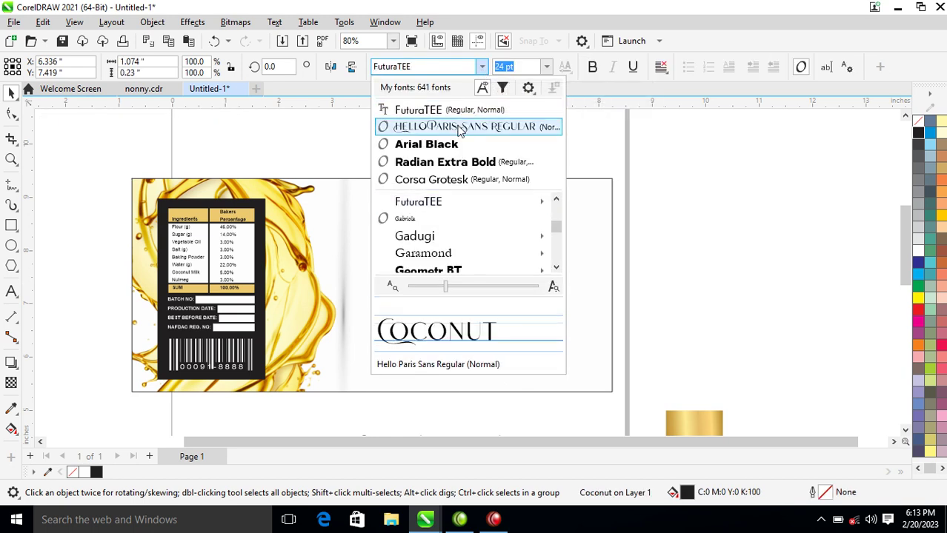
left_click(461, 128)
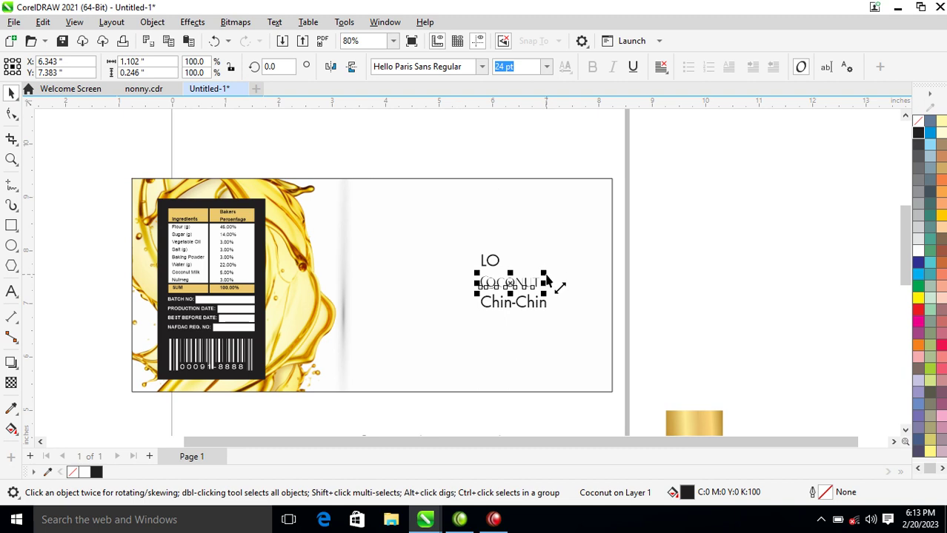
left_click_drag(546, 277, 579, 275)
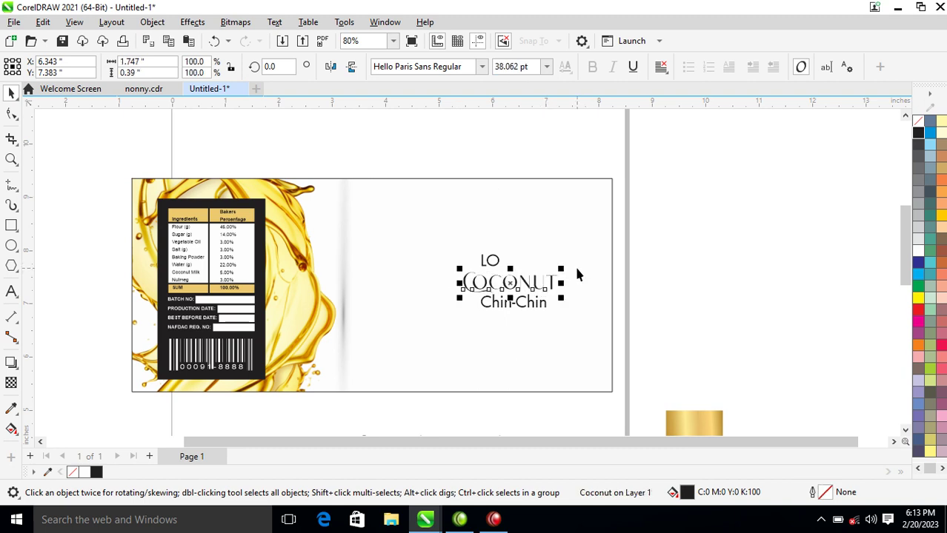
Give Coconut a black outline.
right_click(917, 136)
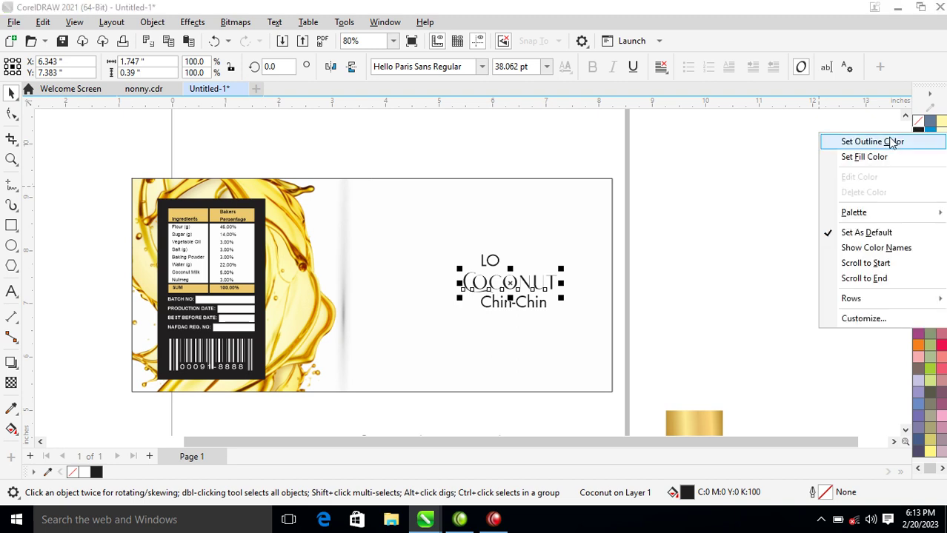
left_click(891, 143)
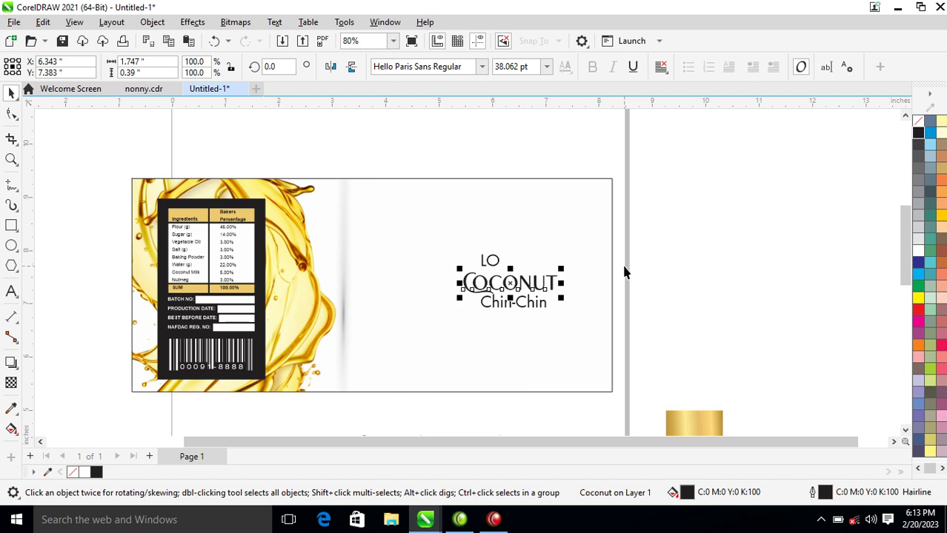
left_click(838, 235)
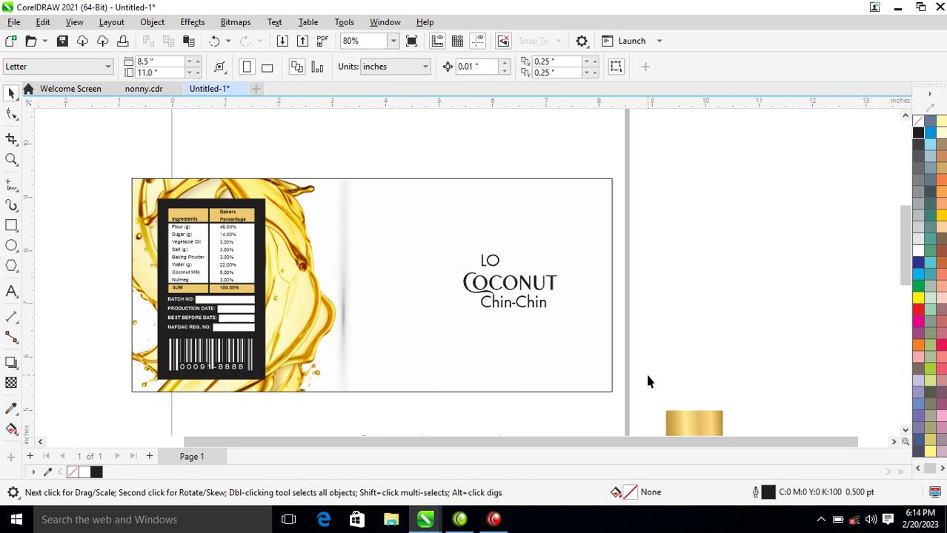
mouse_move(455, 513)
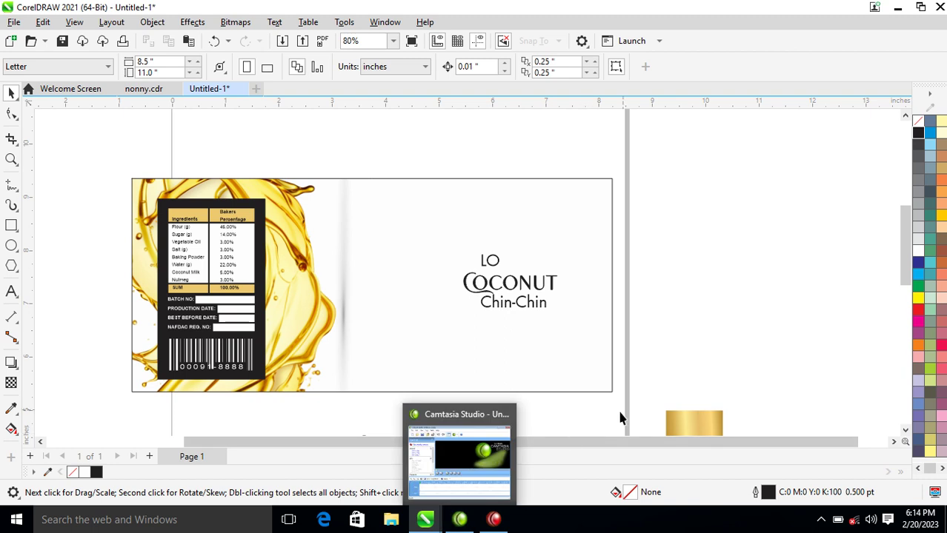
mouse_move(493, 519)
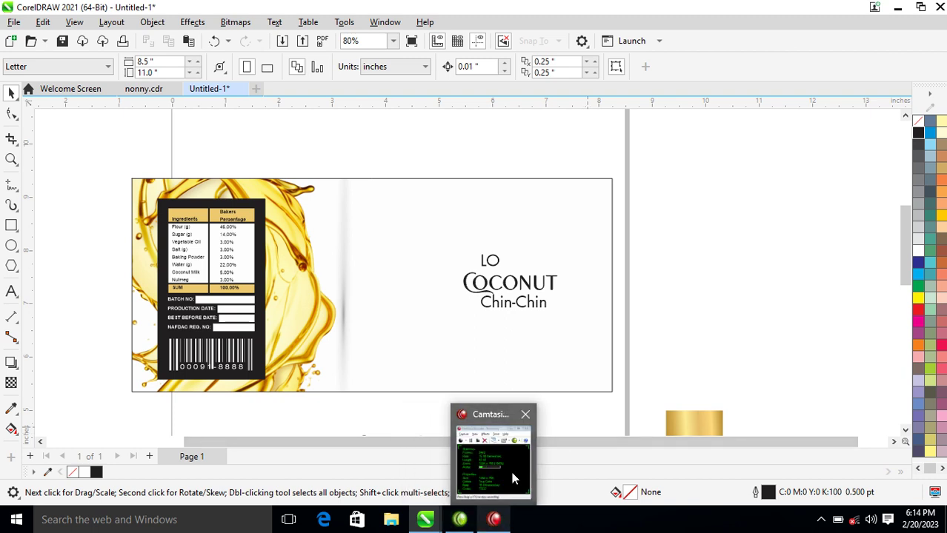
mouse_move(513, 454)
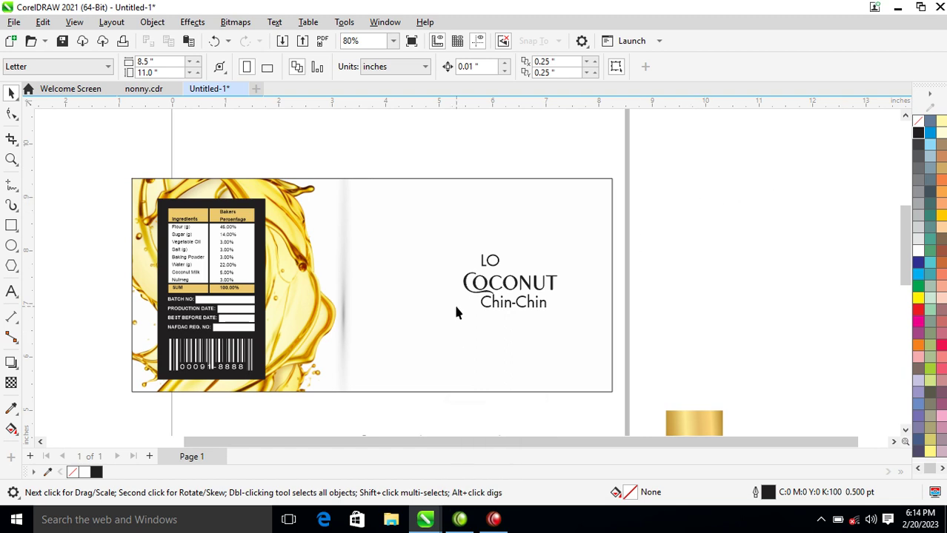
key("z")
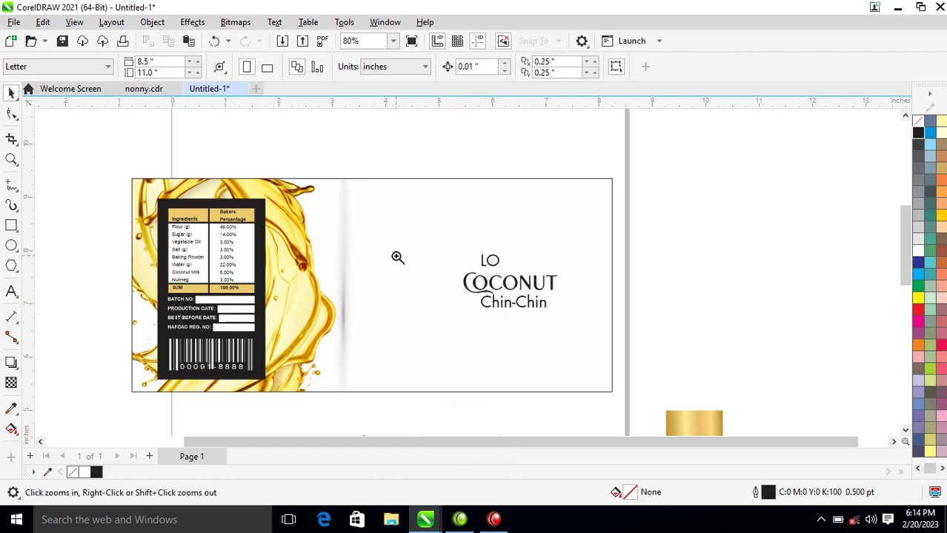
Draw and adjust an ellipse around the Chin-Chin text.
left_click_drag(398, 258, 614, 359)
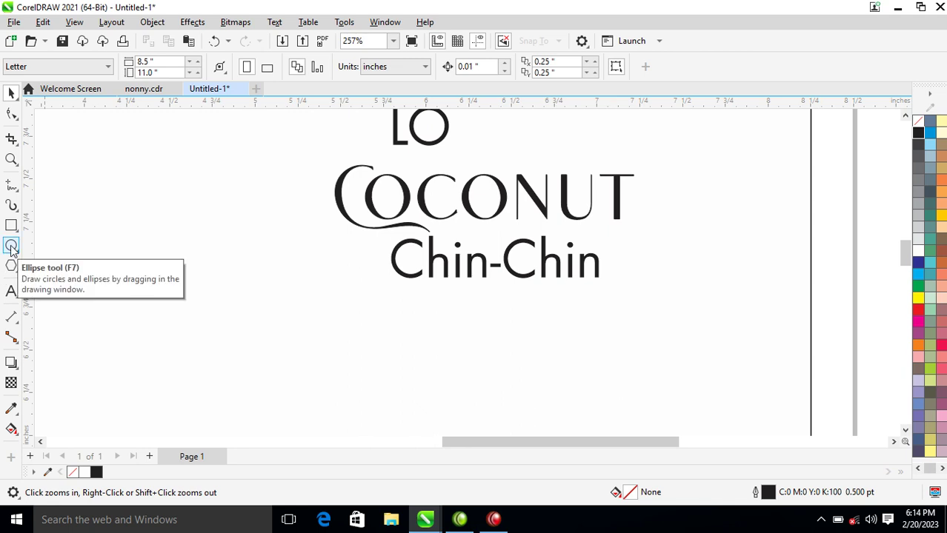
left_click(11, 246)
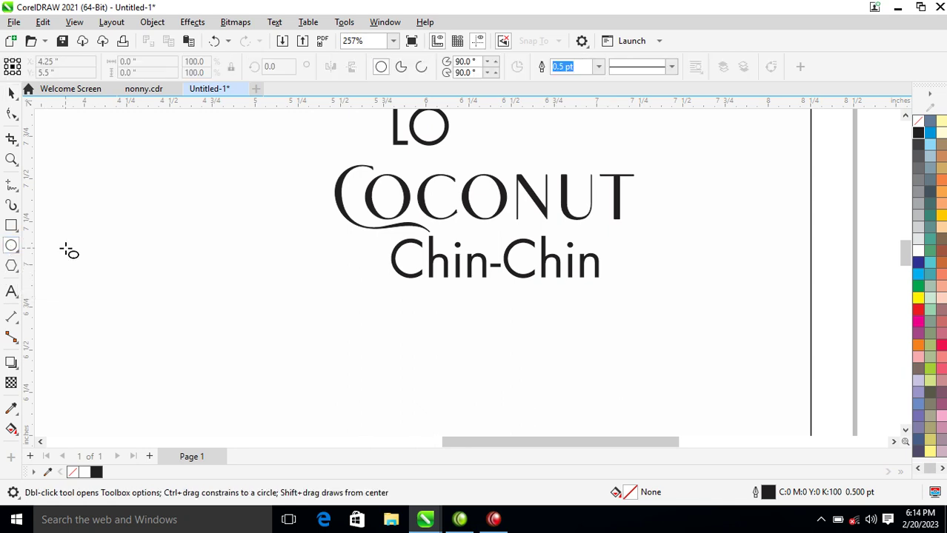
left_click_drag(361, 251, 606, 315)
key("space")
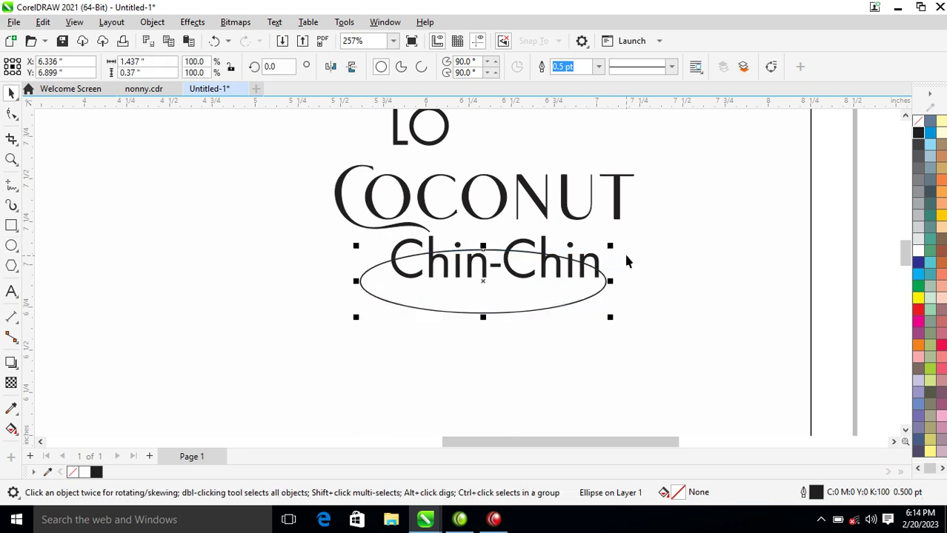
left_click_drag(612, 251, 599, 251)
right_click(599, 250)
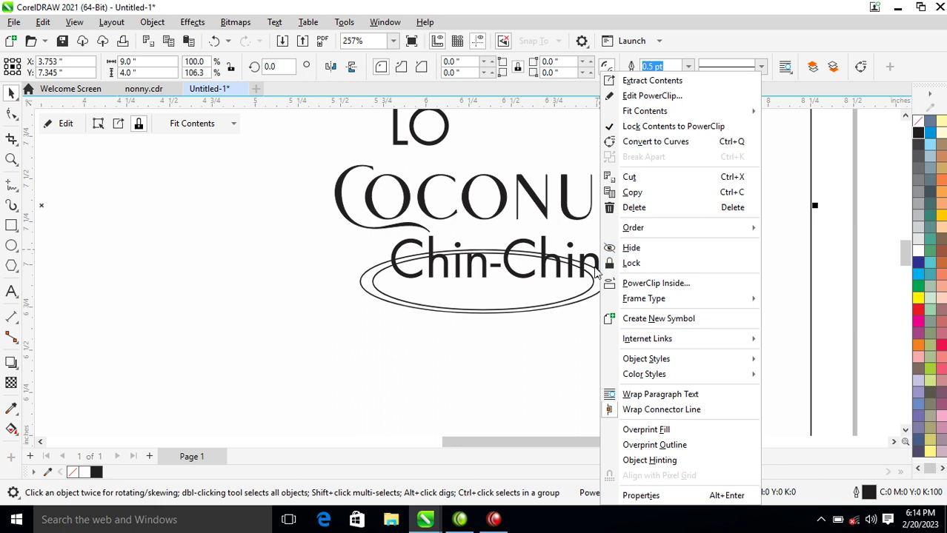
left_click(581, 298)
key("ctrl+z")
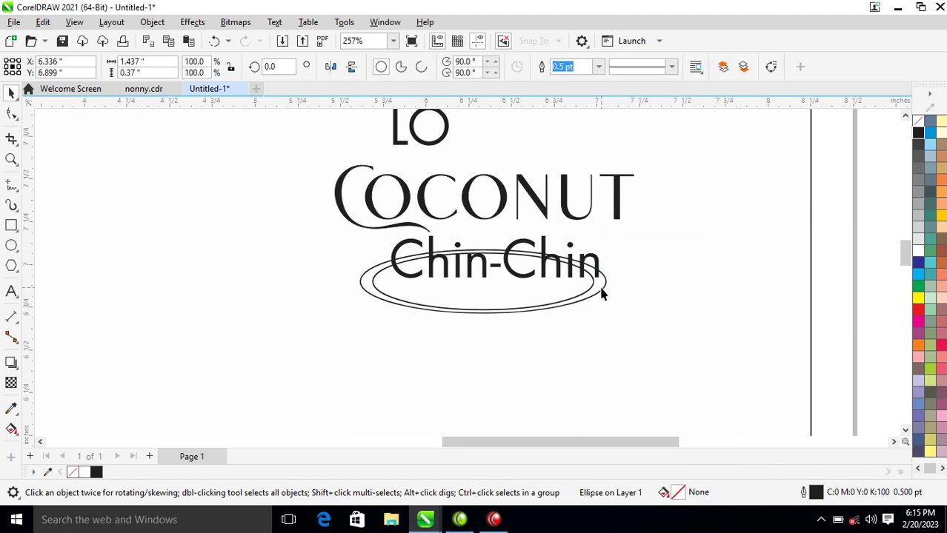
Fill the outer ellipse black and the inner ellipse white.
left_click(919, 133)
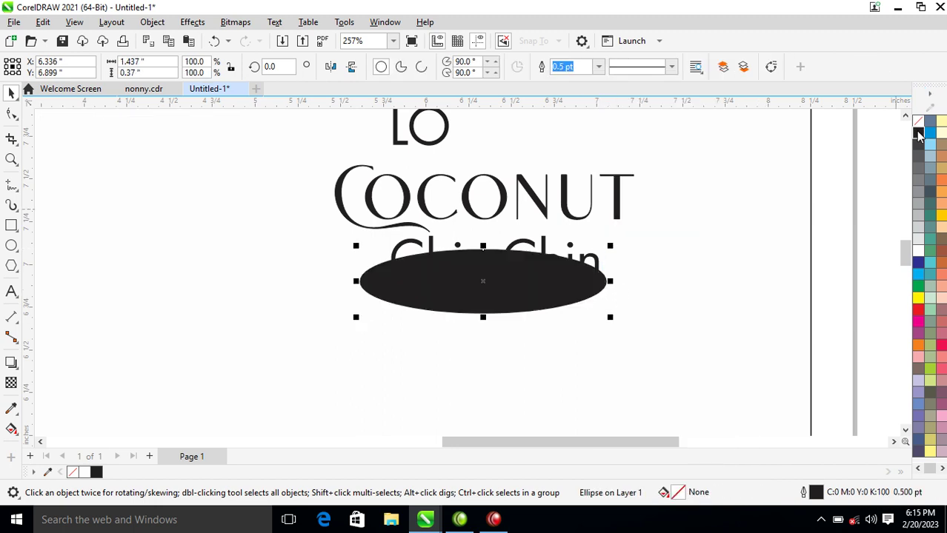
left_click(565, 291)
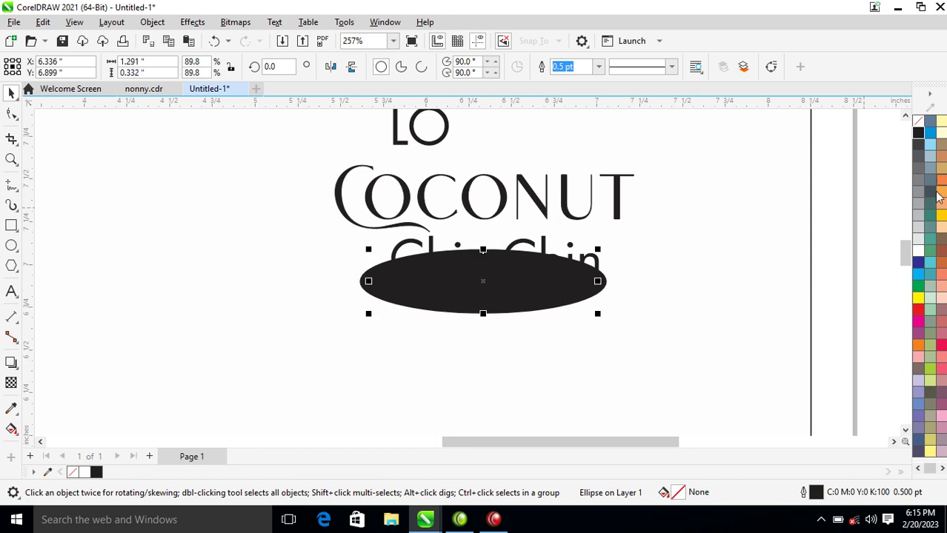
left_click(919, 252)
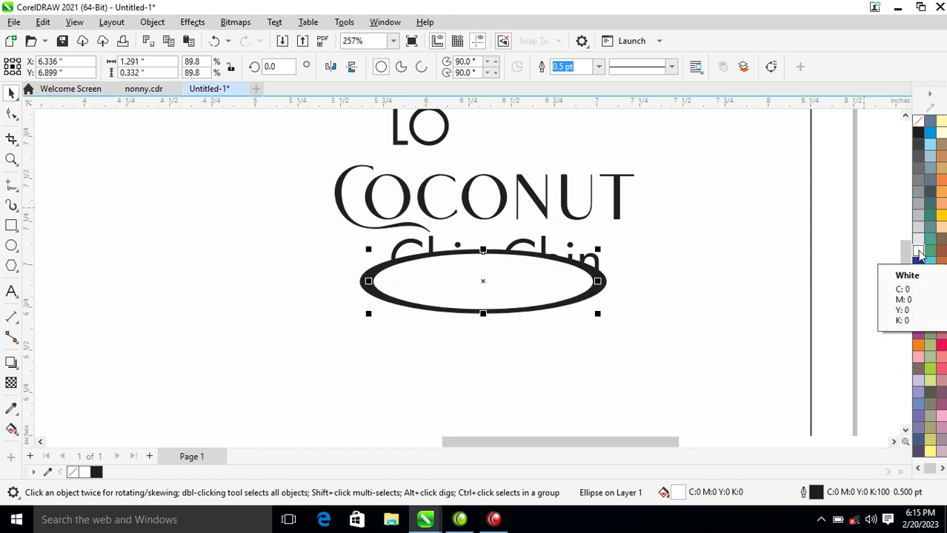
key("F4")
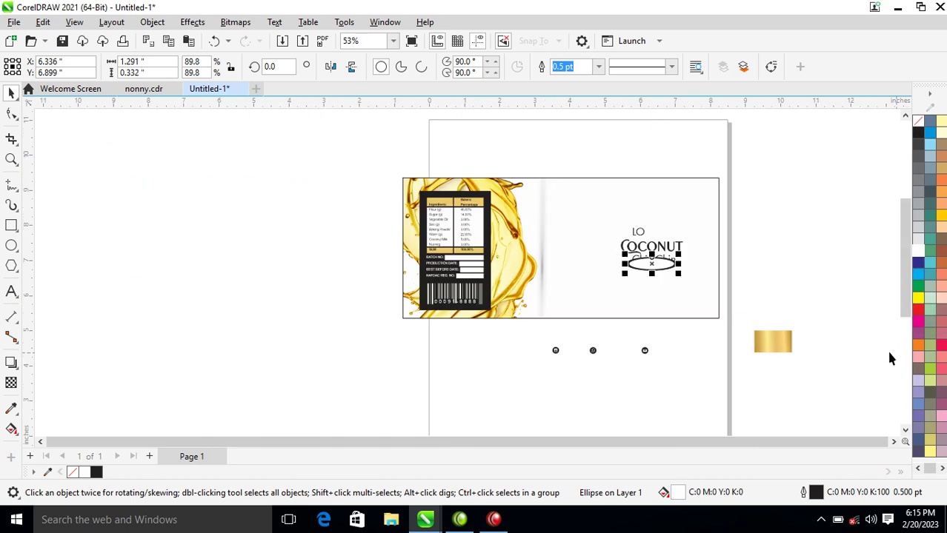
Copy the gold rectangle's gradient fill onto the inner ellipse with Copy All Properties.
left_click(776, 342)
left_click_drag(774, 338, 672, 260)
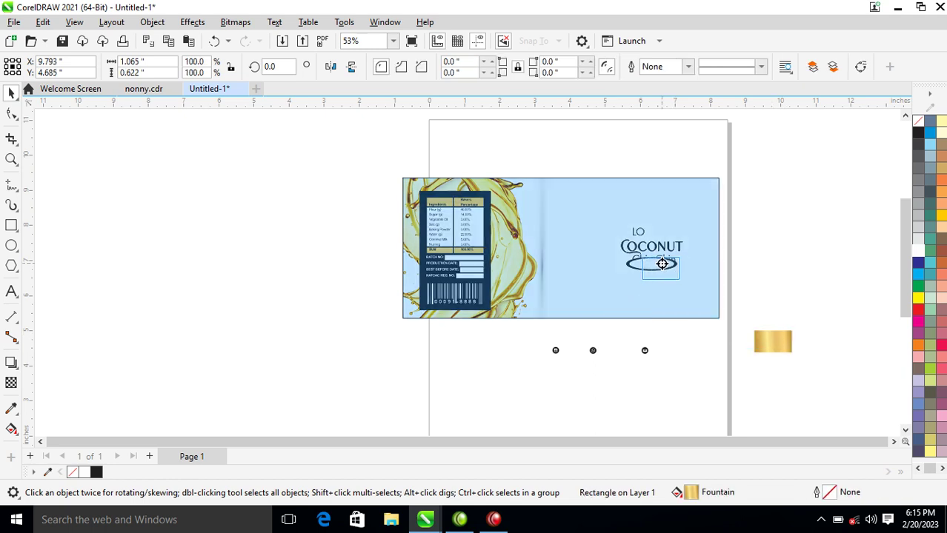
right_click(662, 265)
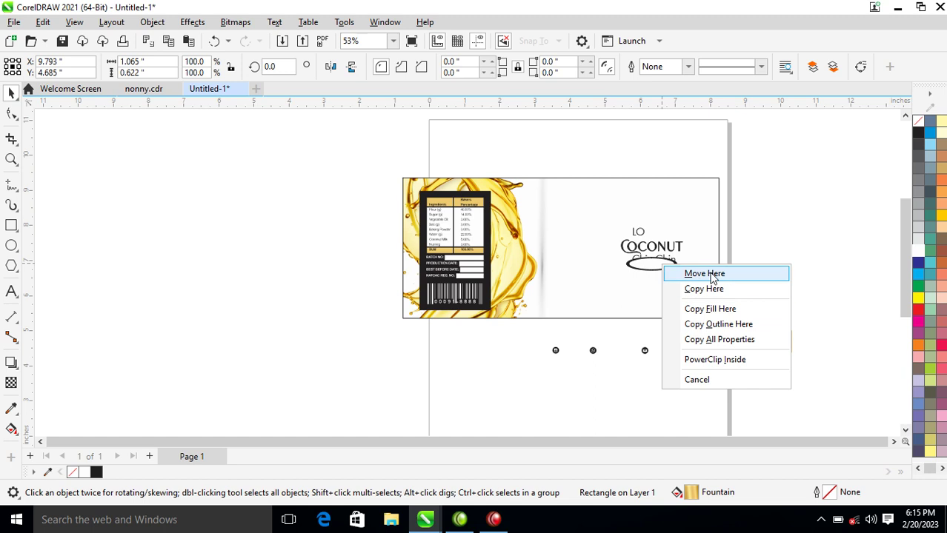
left_click(719, 340)
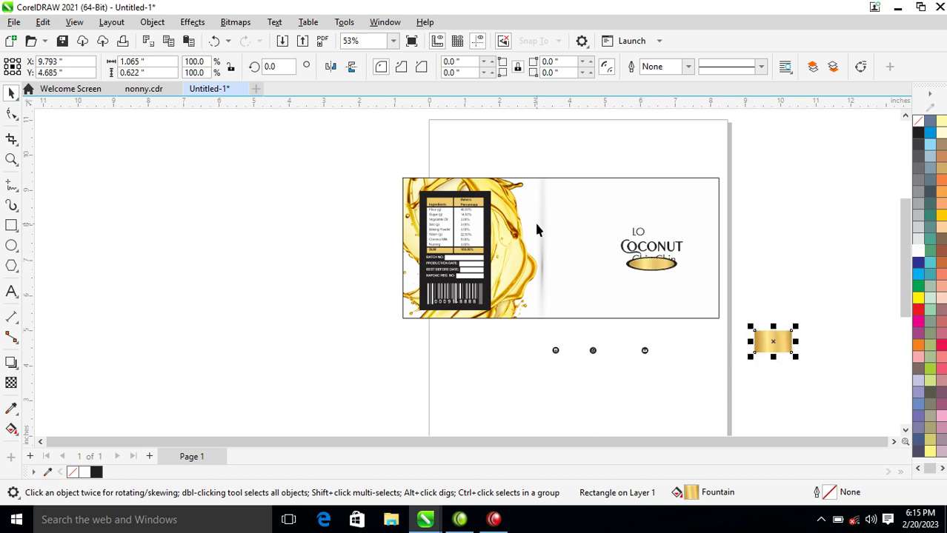
key("z")
left_click_drag(595, 223, 701, 290)
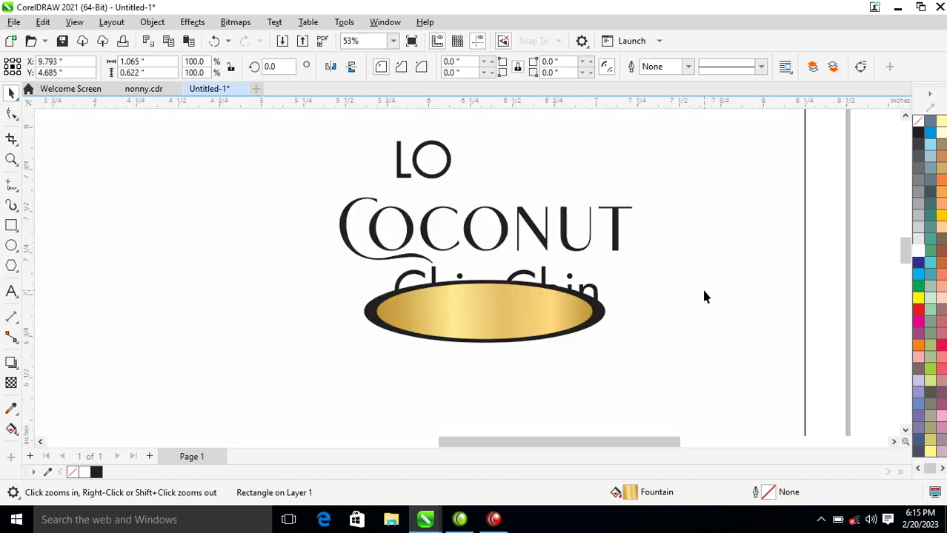
Group the two ellipses and send the oval group behind Chin-Chin.
key("space")
left_click(509, 335)
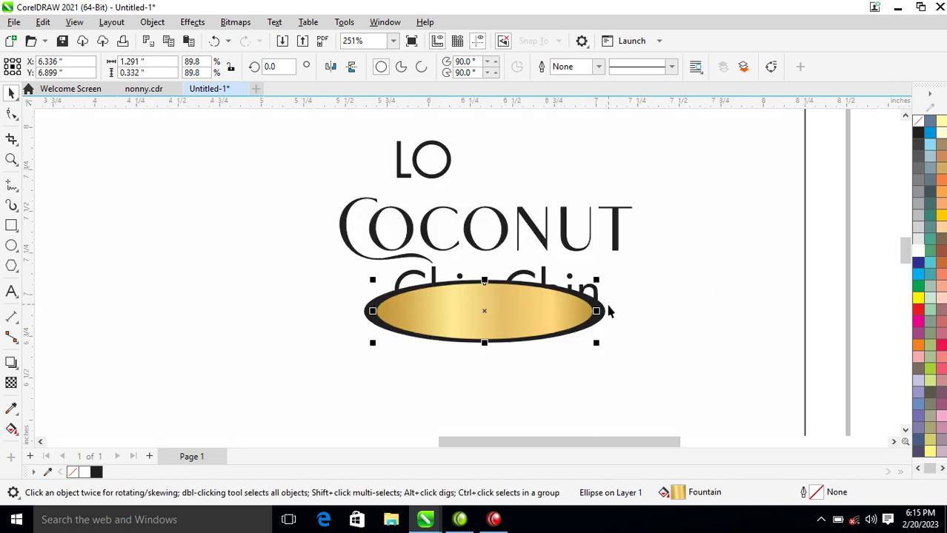
left_click(605, 313, "shift")
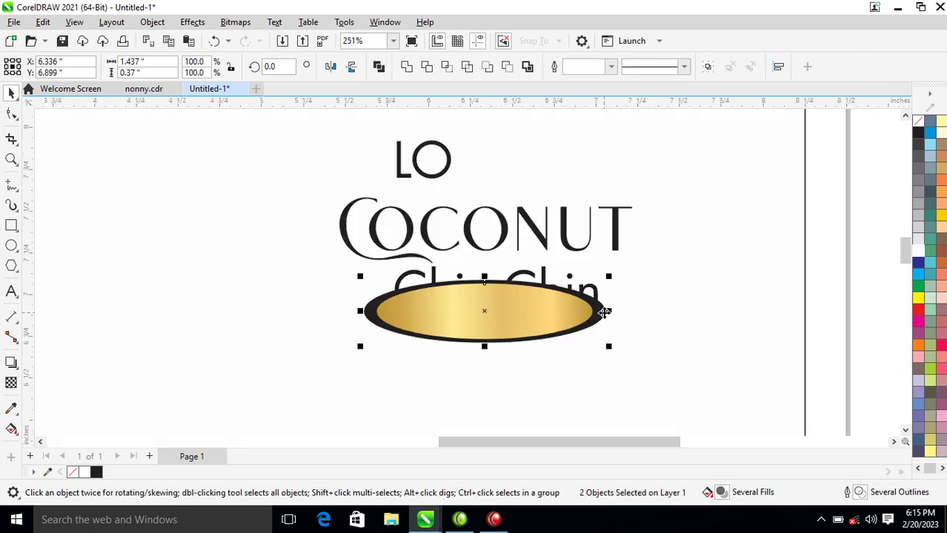
key("ctrl+g")
key("shift+Page_Down")
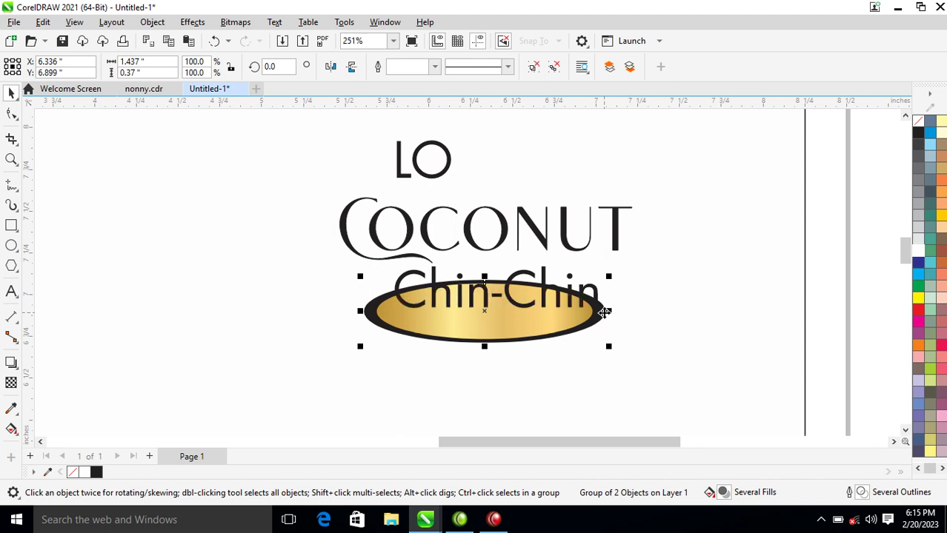
Set Chin-Chin in Hello Paris Sans Regular, black with black outline, resized and stretched wider.
left_click(569, 311)
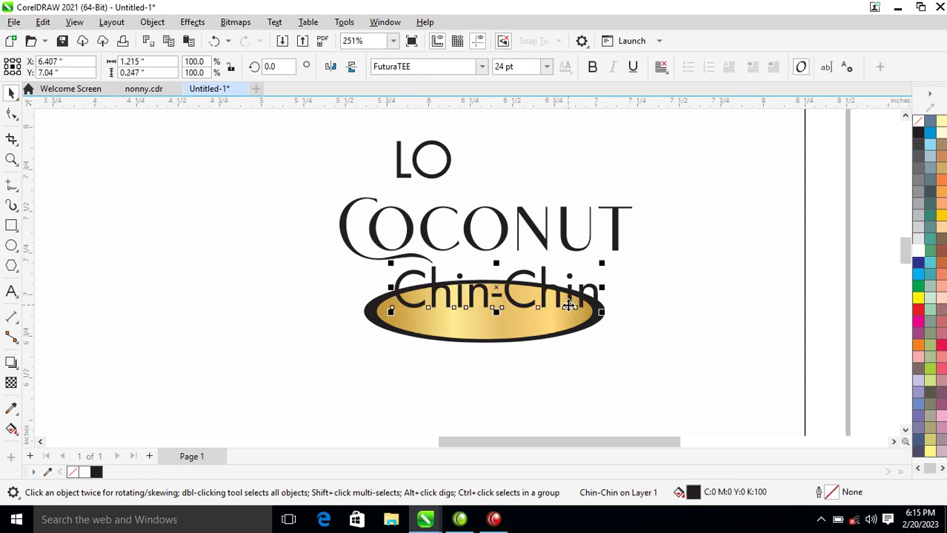
left_click(481, 66)
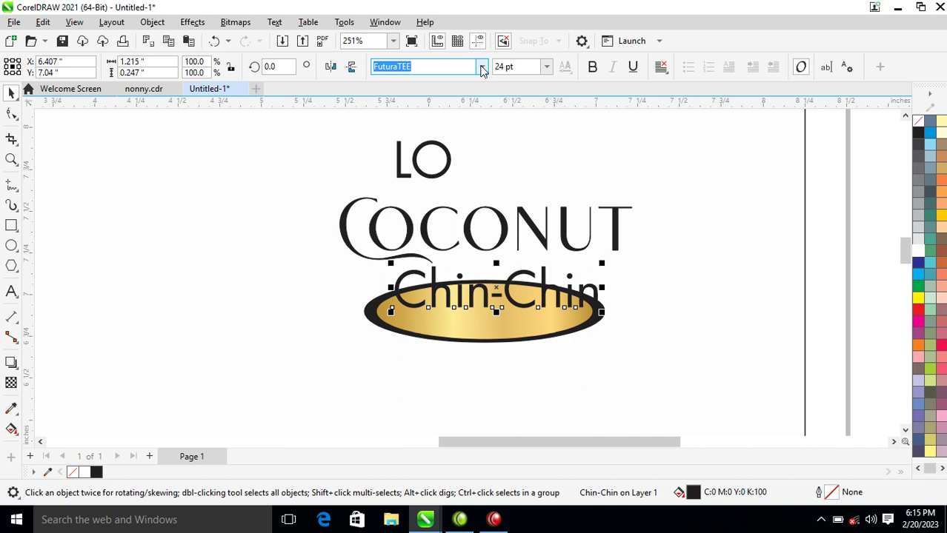
left_click(459, 110)
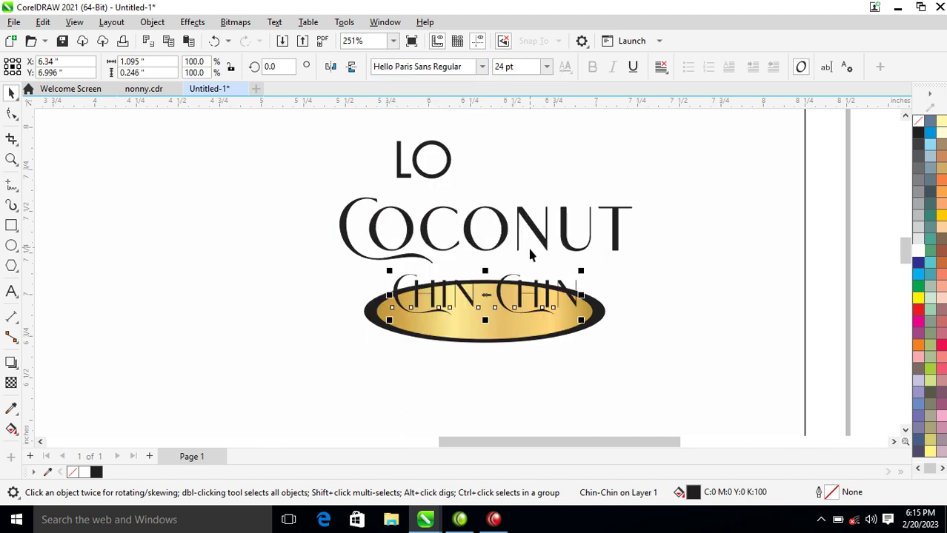
left_click_drag(588, 279, 532, 301)
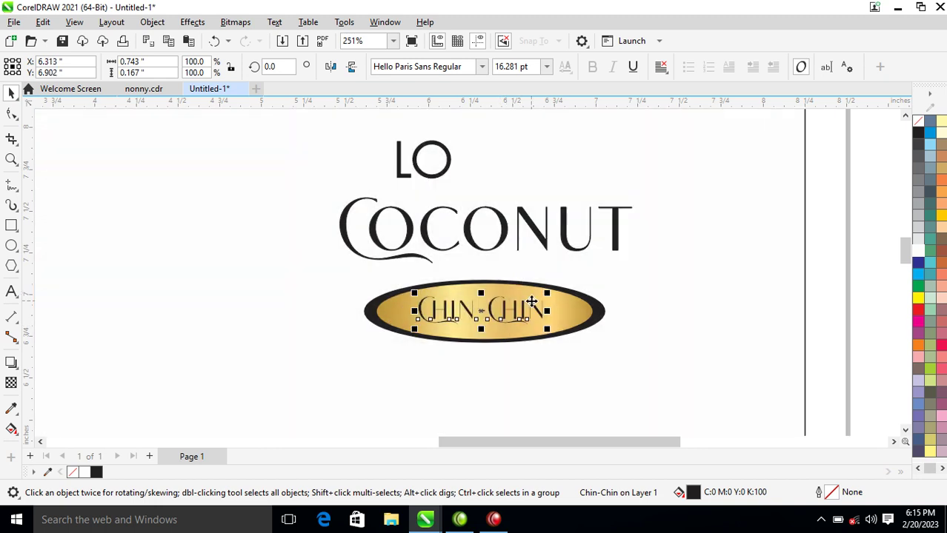
left_click(919, 255)
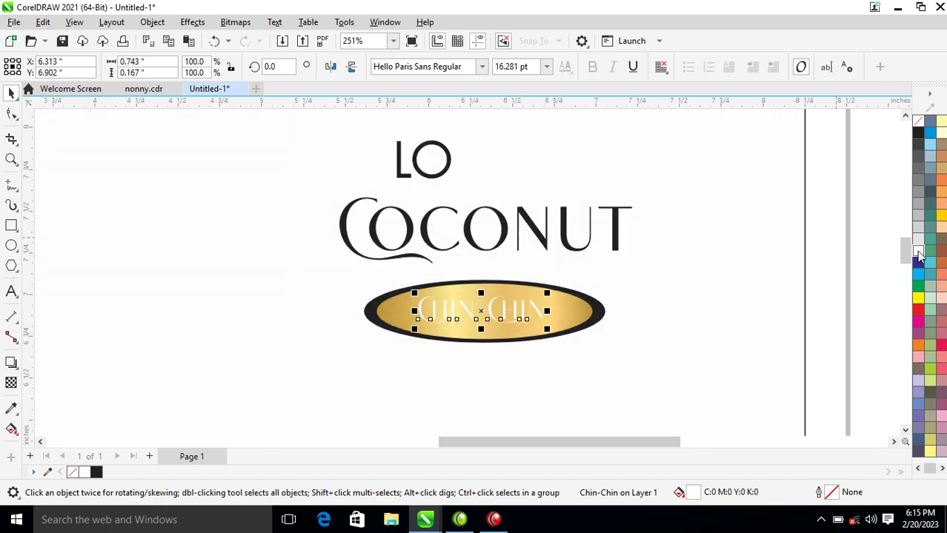
right_click(919, 255)
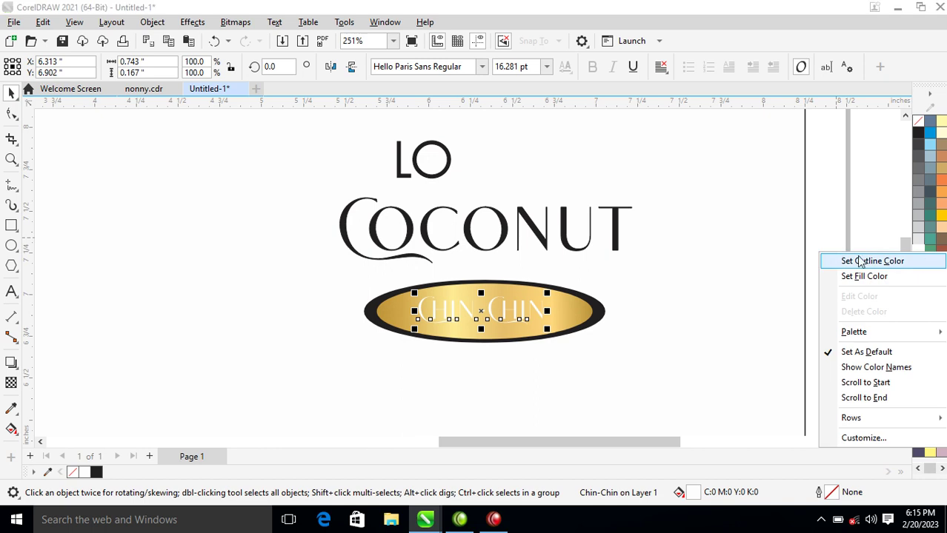
left_click(919, 135)
right_click(919, 134)
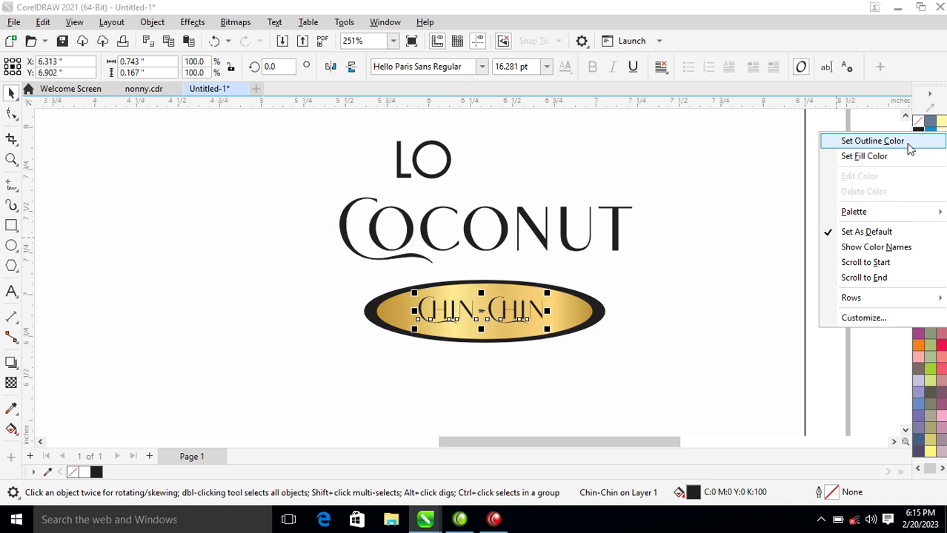
left_click(909, 141)
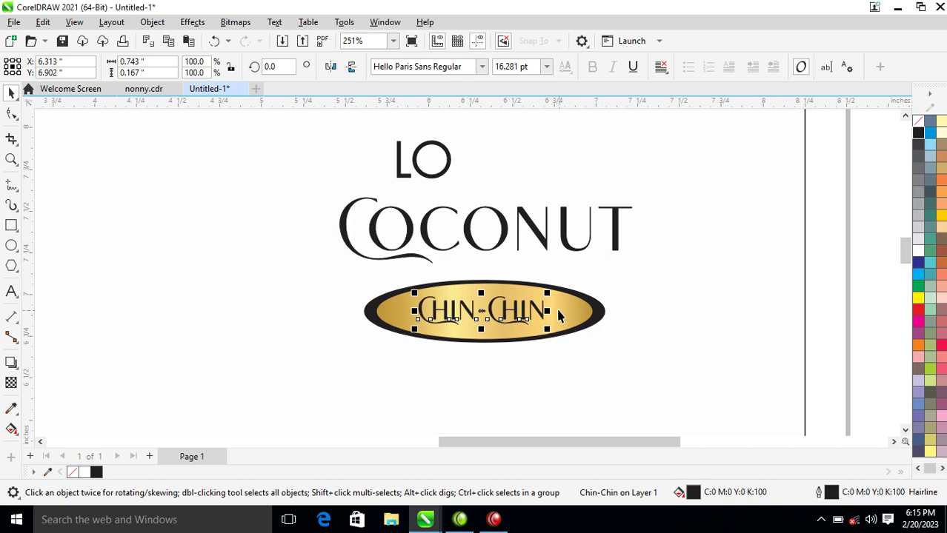
left_click_drag(549, 316, 591, 318)
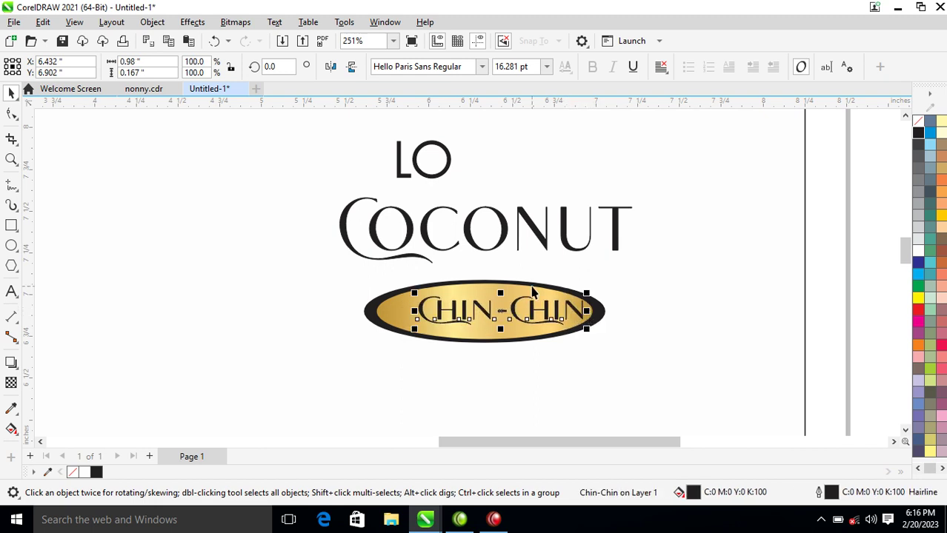
Centre Chin-Chin on the oval and move COCONUT and LO down closer.
left_click(534, 293, "shift")
key("c")
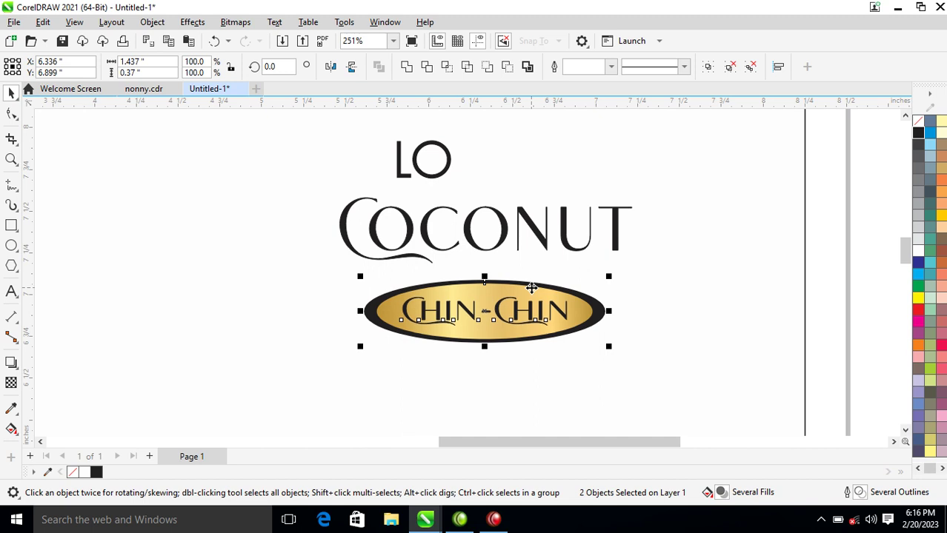
left_click_drag(503, 249, 489, 249)
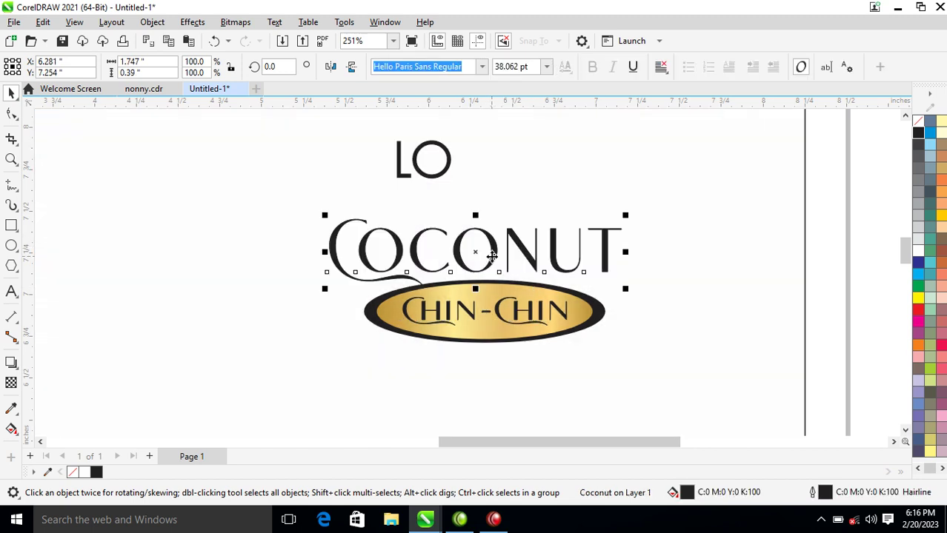
left_click_drag(448, 176, 508, 195)
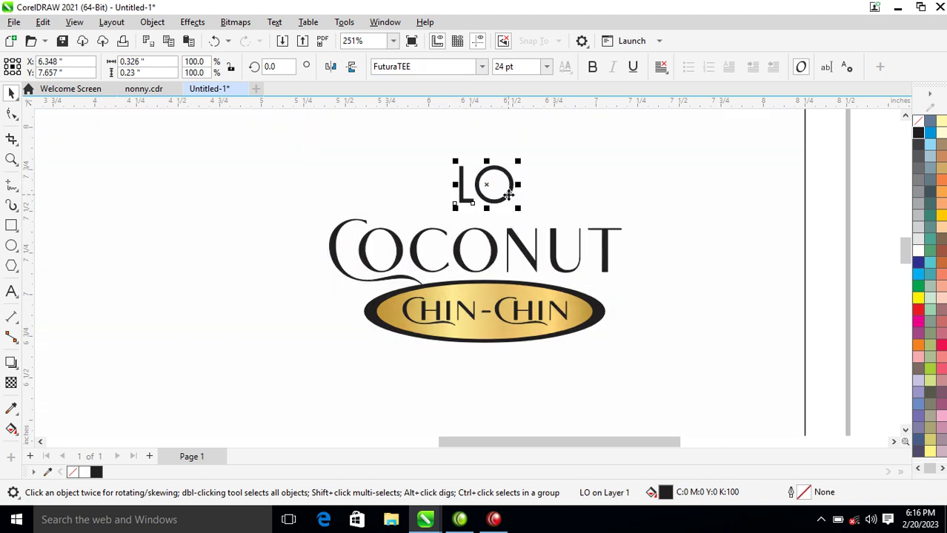
Break LO apart, tighten the O against the L, regroup and enlarge the monogram.
key("ctrl+k")
left_click_drag(510, 201, 500, 195)
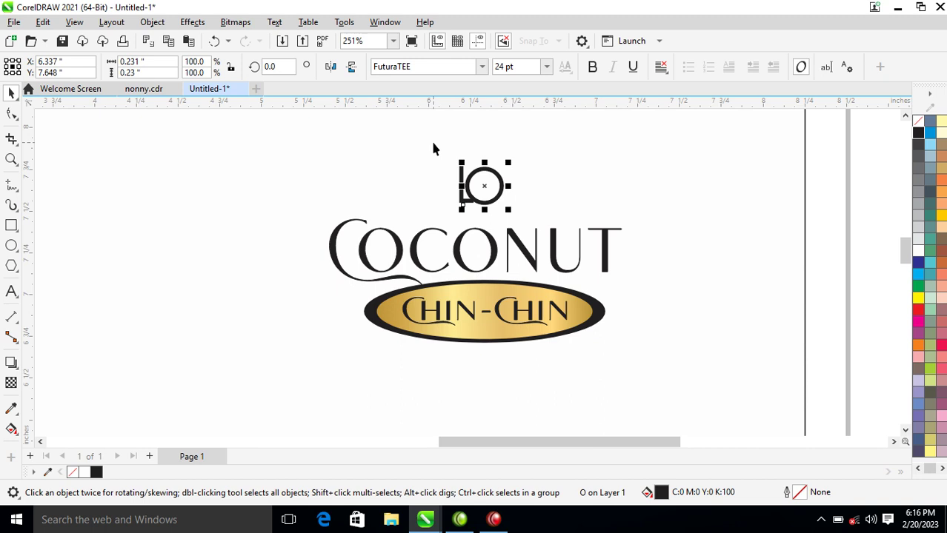
left_click(520, 230)
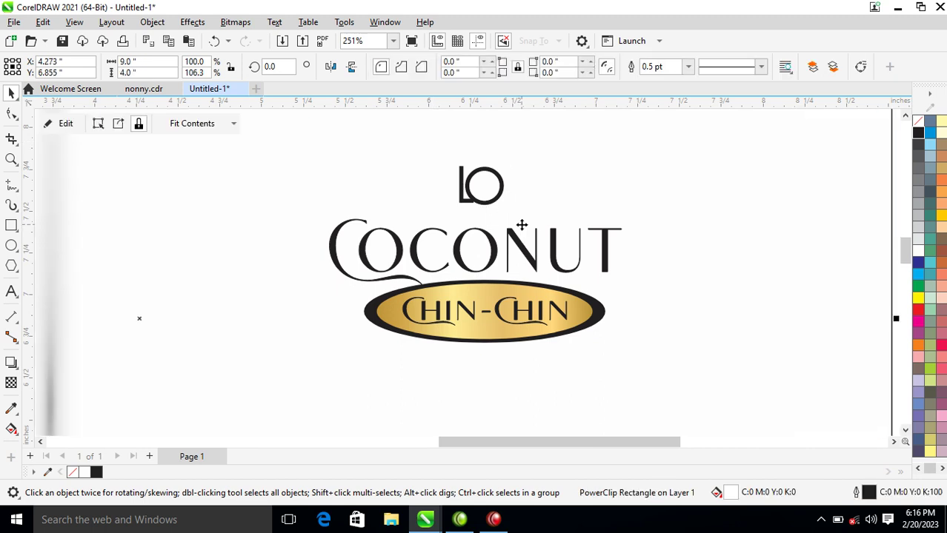
left_click_drag(521, 225, 539, 250)
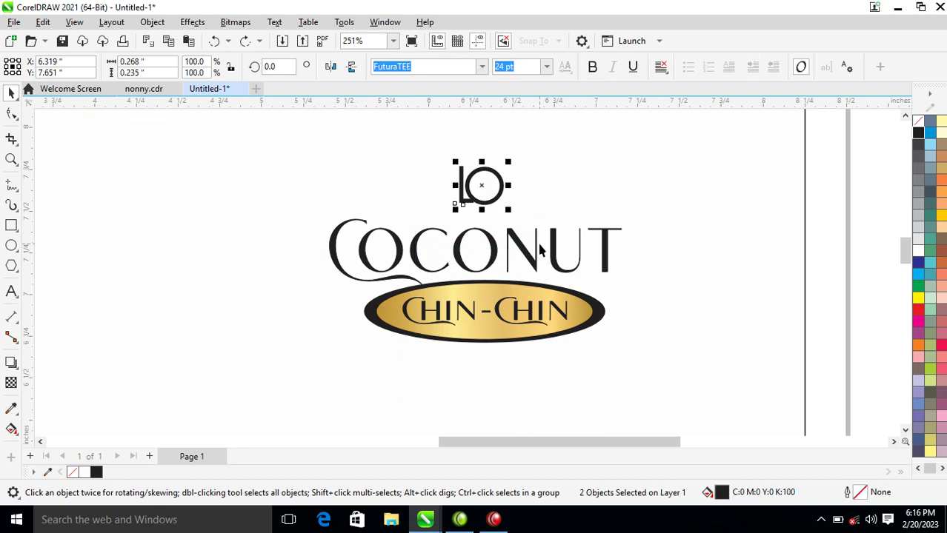
key("ctrl+g")
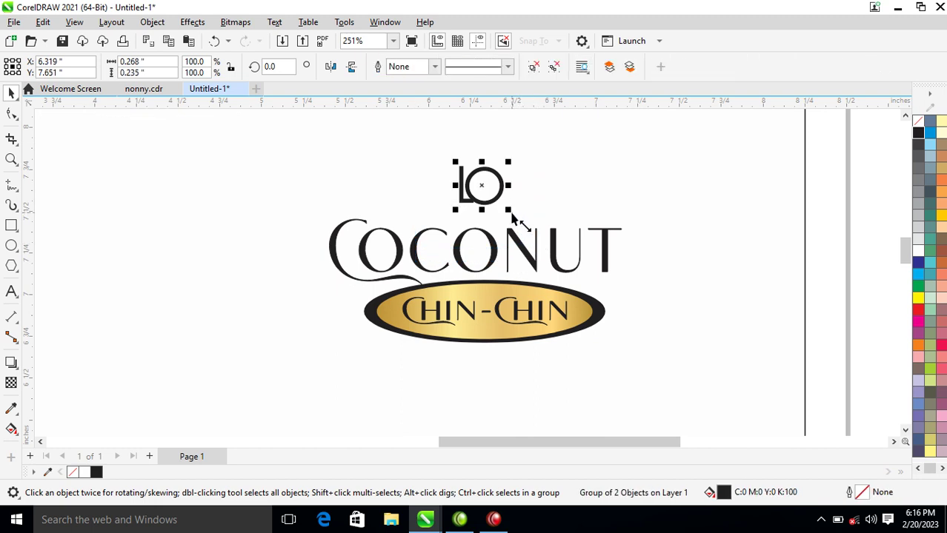
left_click_drag(512, 217, 521, 223)
Scale the whole logo up to about 185% and move it left and slightly up.
scroll(521, 225, "down", 5)
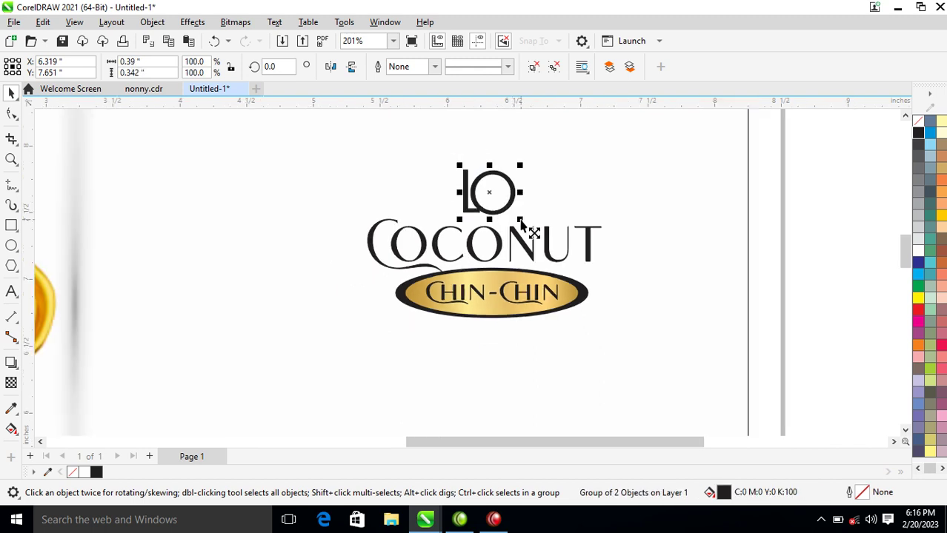
left_click_drag(681, 153, 397, 298)
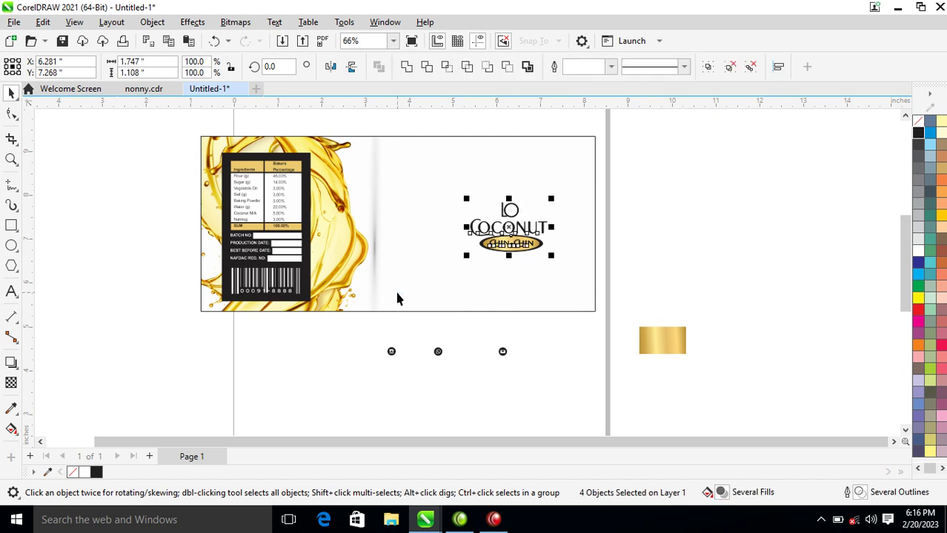
key("Right")
left_click_drag(467, 199, 391, 176)
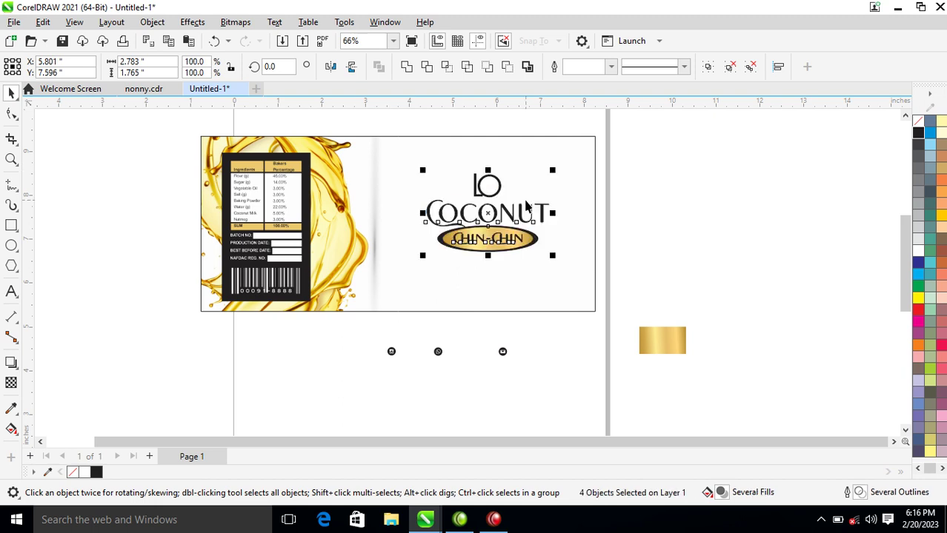
left_click_drag(521, 214, 501, 209)
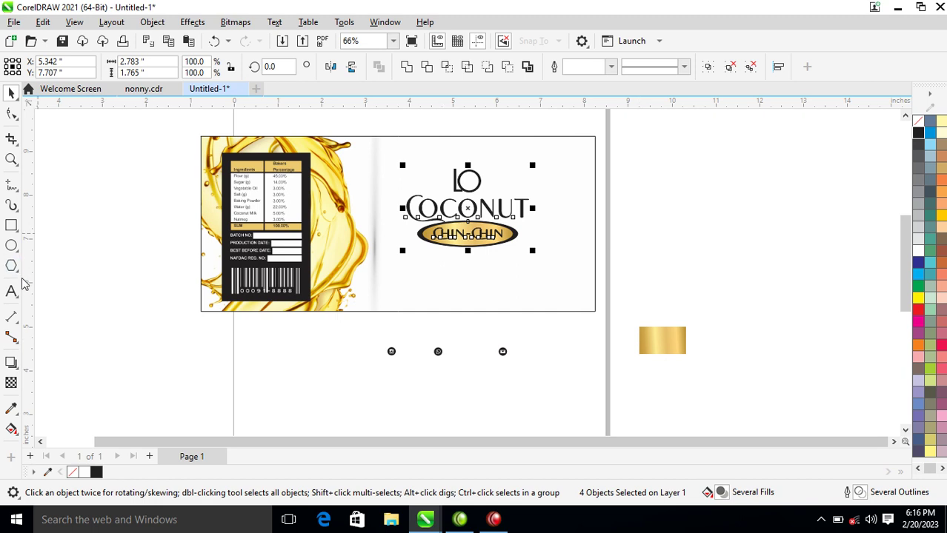
left_click(11, 246)
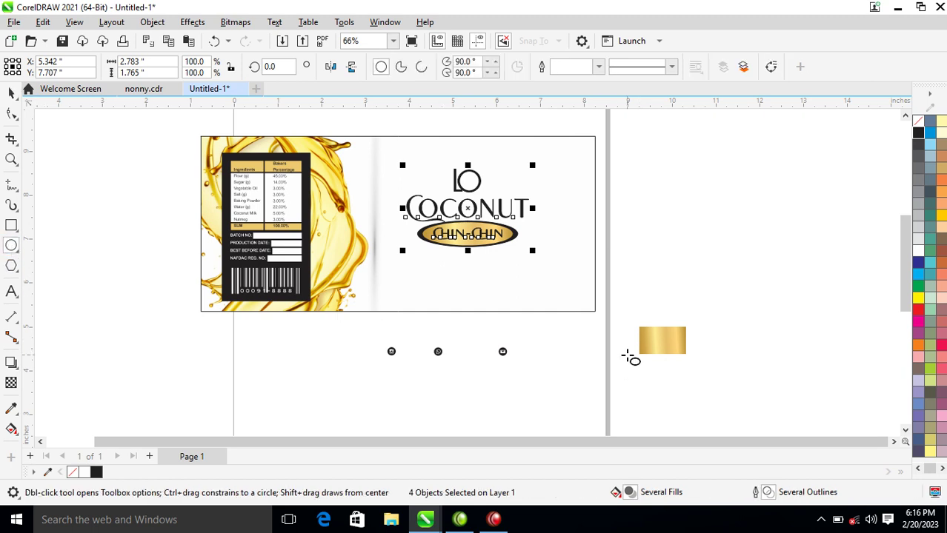
Draw a circle, make a larger copy, and give the copy the gold gradient.
left_click_drag(554, 271, 627, 342)
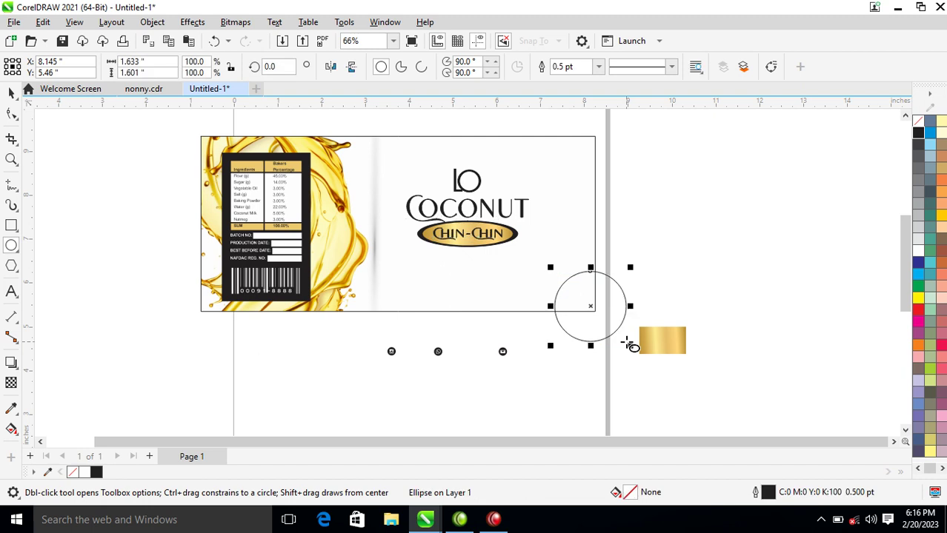
key("space")
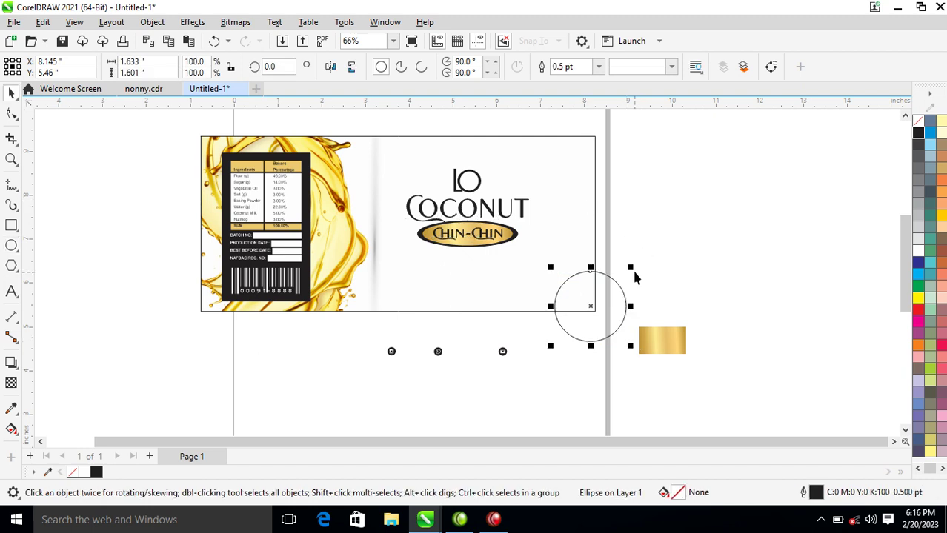
left_click_drag(630, 268, 652, 252)
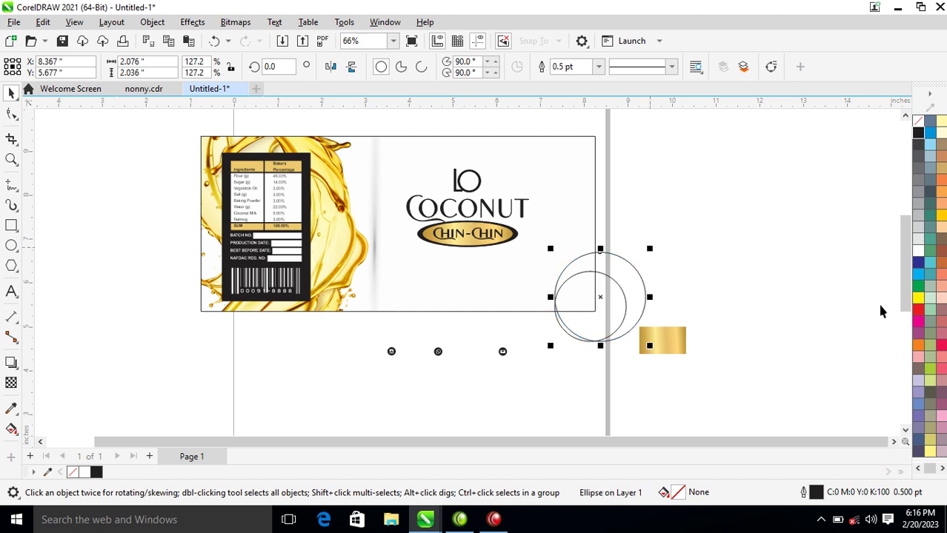
left_click_drag(675, 338, 635, 277)
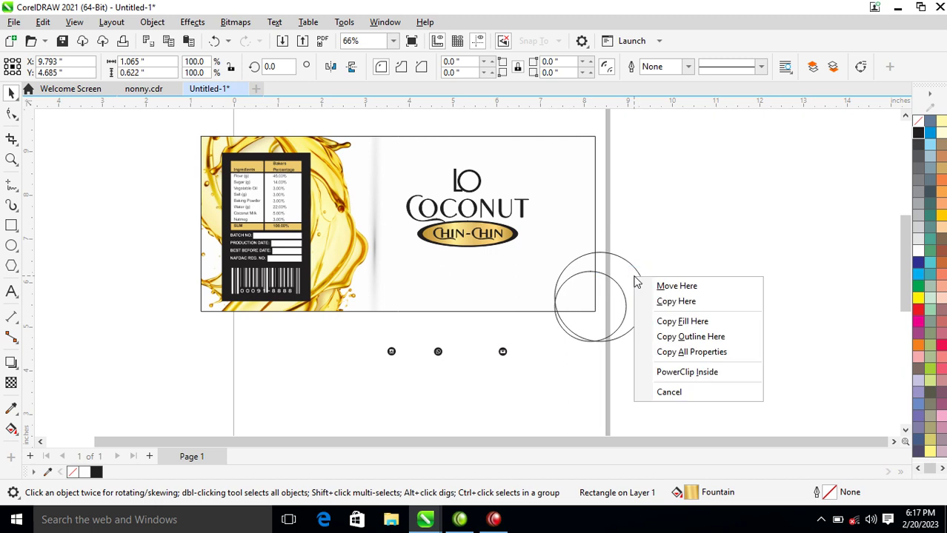
left_click(713, 352)
Fill the smaller circle black over the gold one and group both circles.
left_click(603, 318)
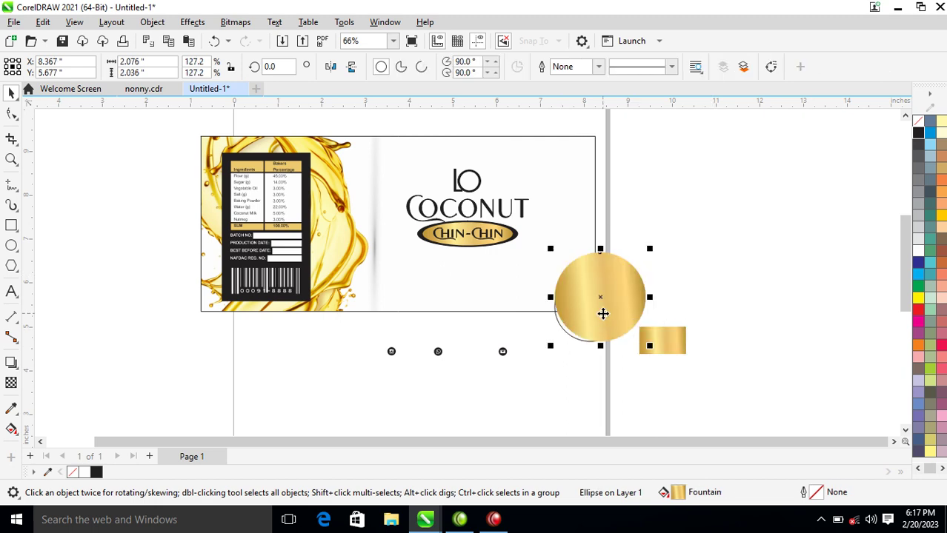
left_click(602, 317)
left_click(599, 307)
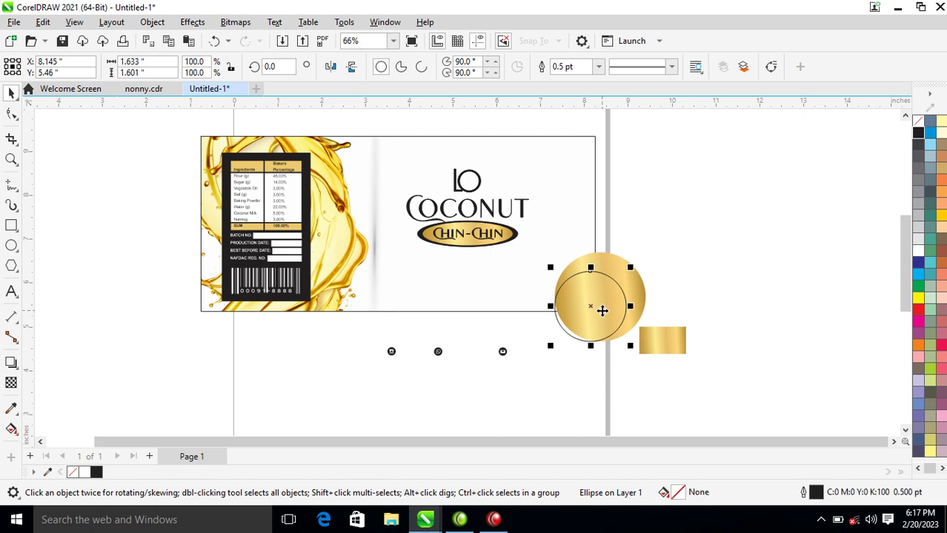
left_click(919, 133)
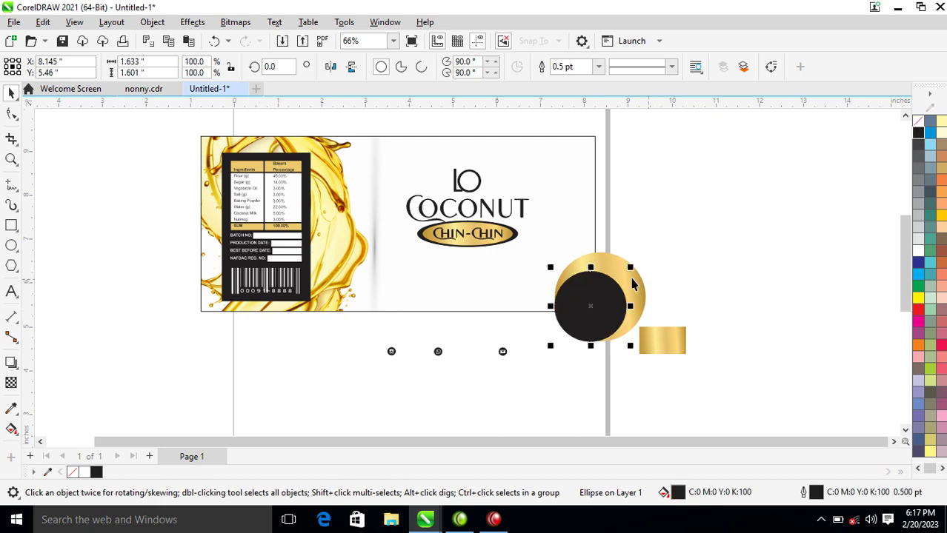
left_click_drag(622, 276, 619, 277)
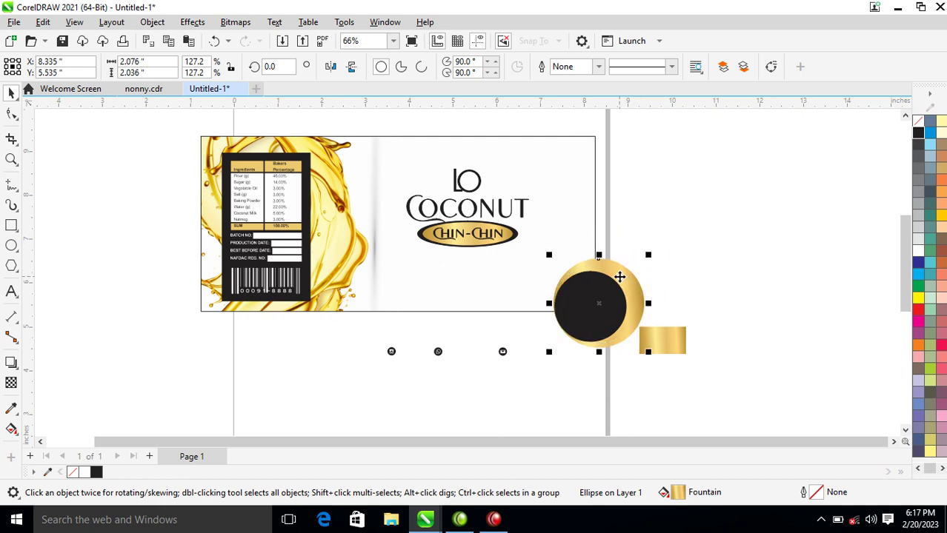
left_click_drag(746, 208, 541, 369)
left_click(678, 336, "shift")
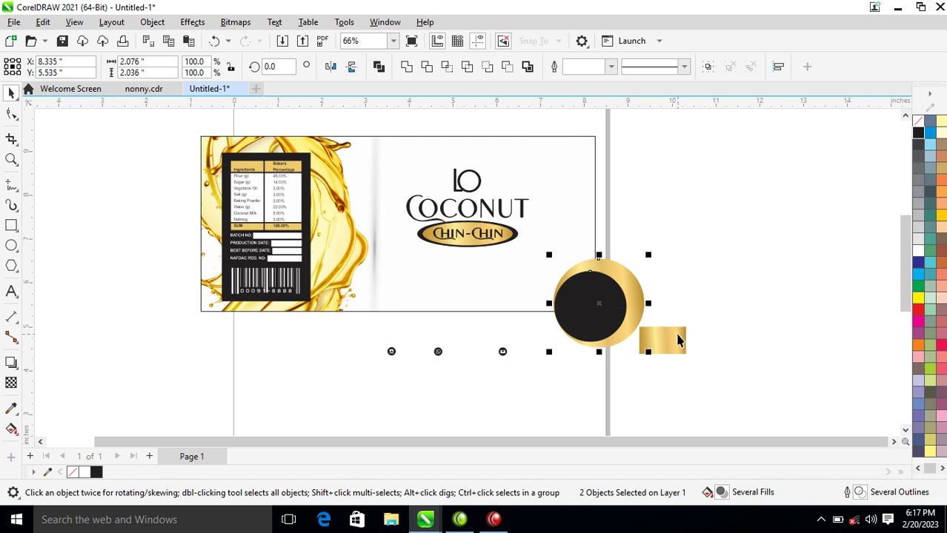
key("ctrl+g")
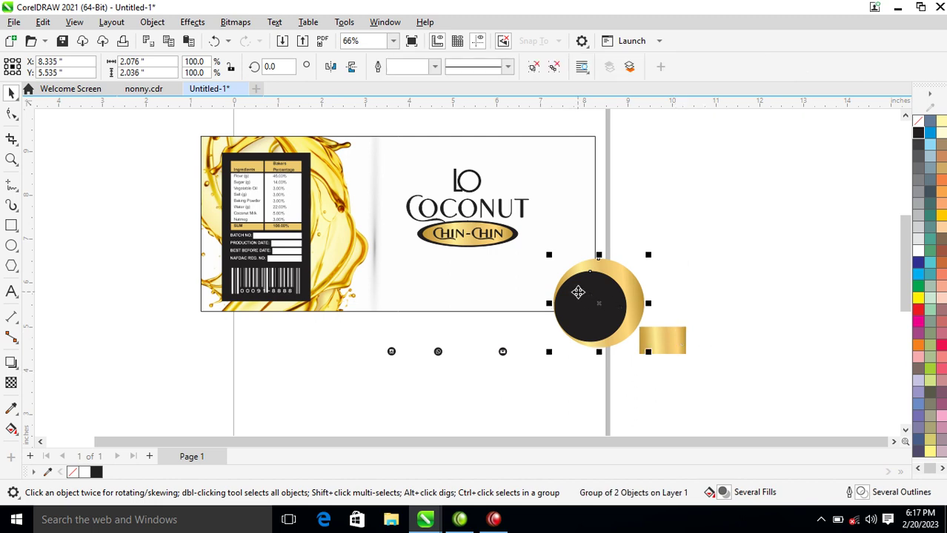
PowerClip the circle group into the label and move it to the bottom-right corner.
left_click_drag(578, 292, 578, 179)
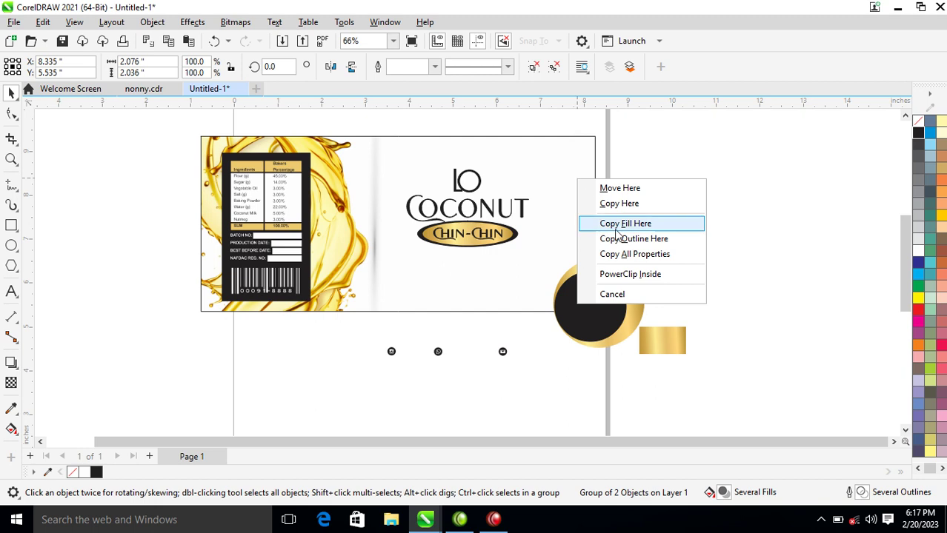
left_click(623, 274)
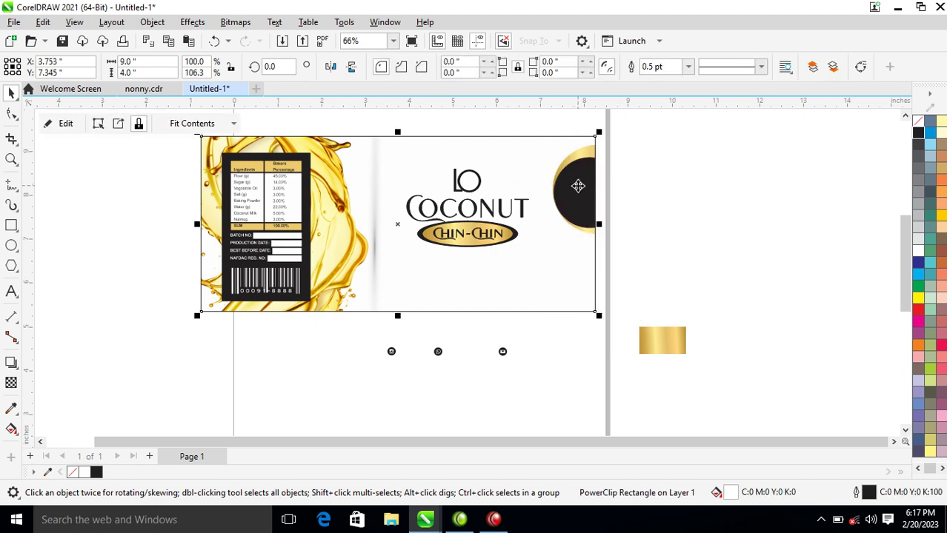
left_click(577, 186, "ctrl")
left_click_drag(578, 186, 578, 310)
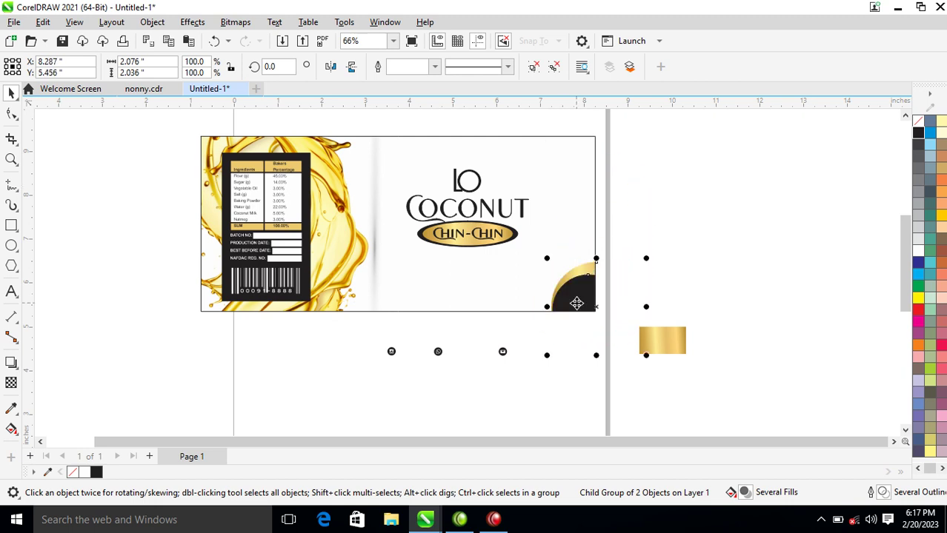
left_click(727, 187)
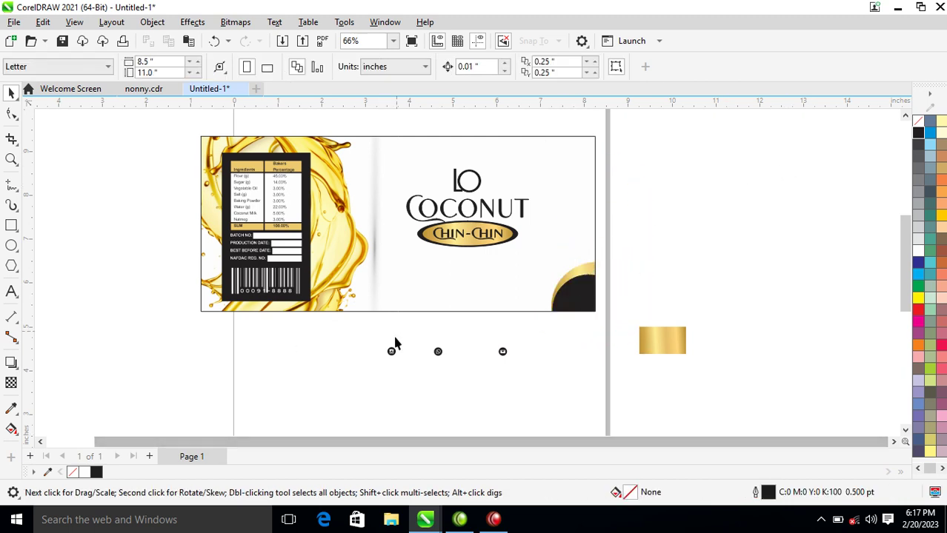
Move the three social media icons into a row along the label's bottom edge, then zoom in there.
left_click_drag(365, 383, 556, 315)
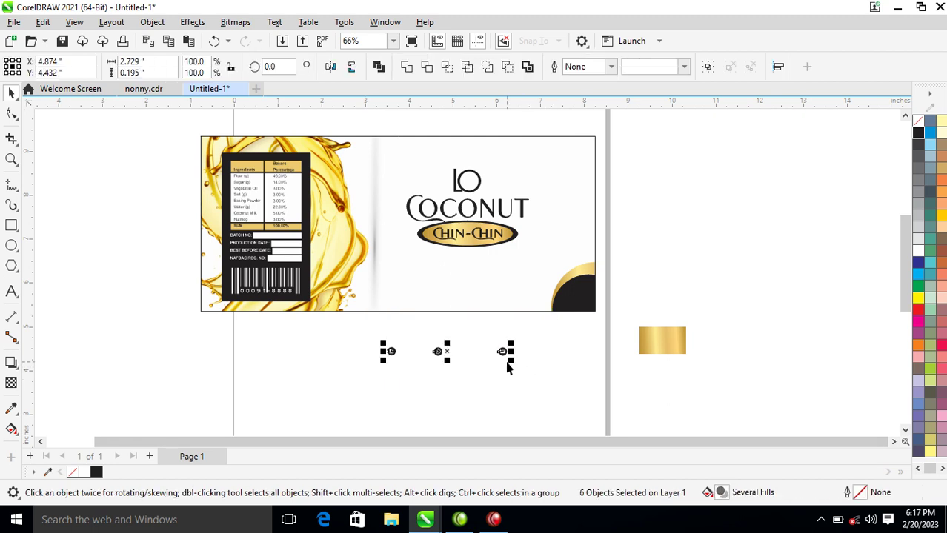
left_click_drag(505, 354, 492, 295)
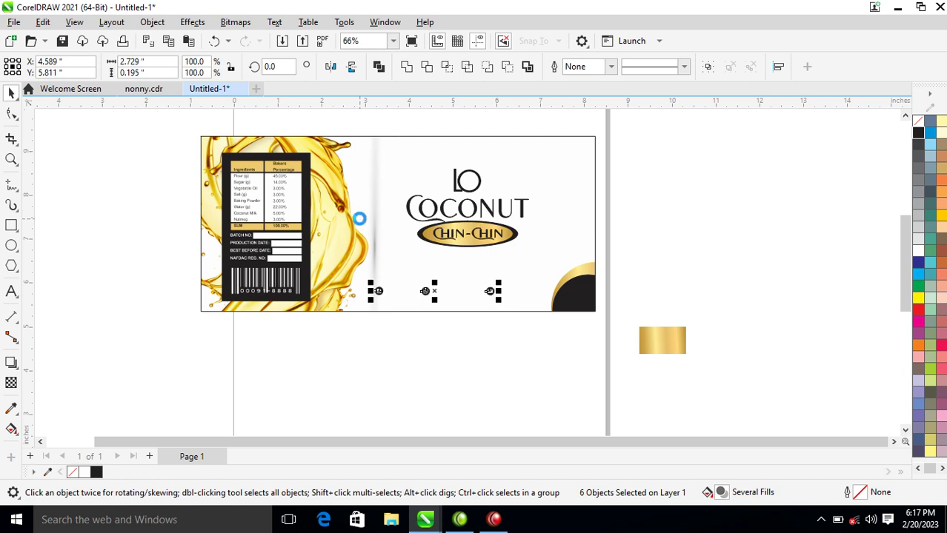
key("z")
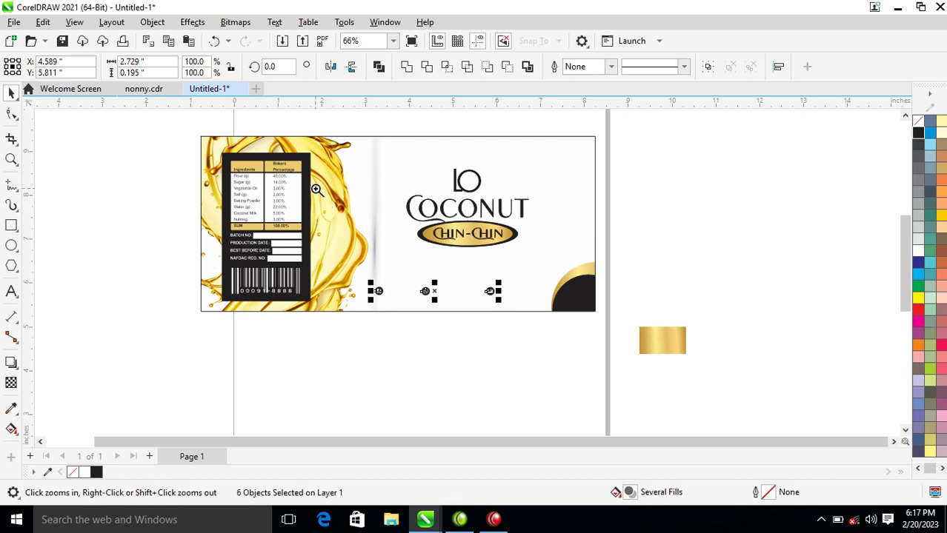
left_click_drag(314, 145, 751, 326)
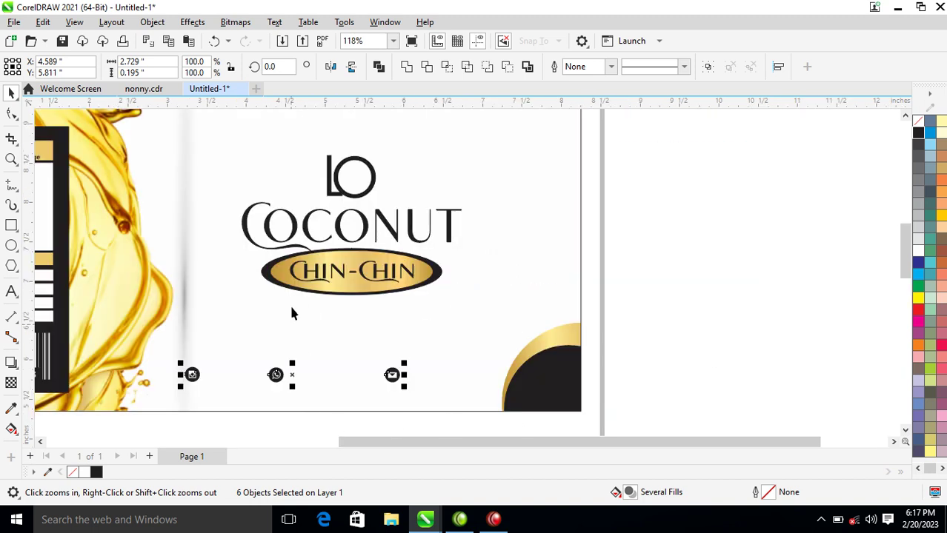
Add the text 'lococonut' beside the Instagram icon and shrink it to about half size.
key("F8")
left_click(204, 363)
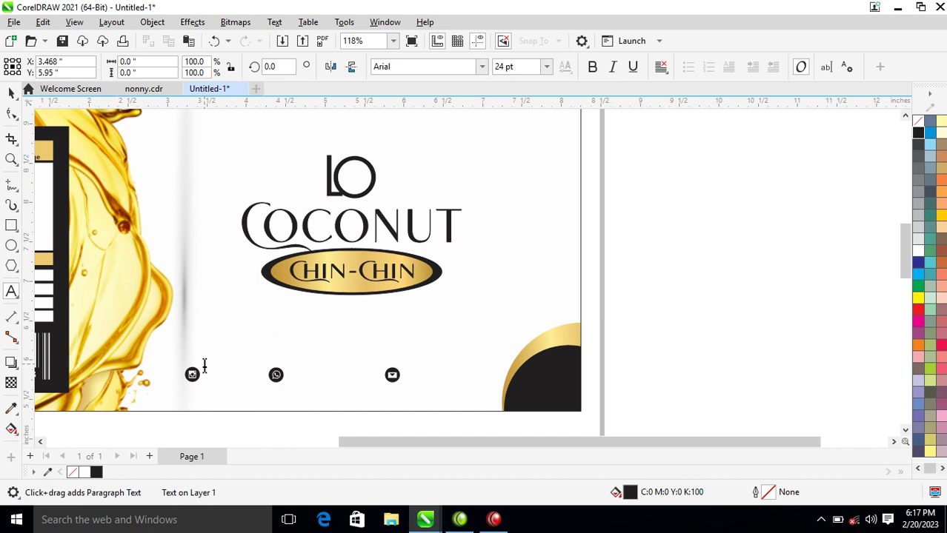
type("lo")
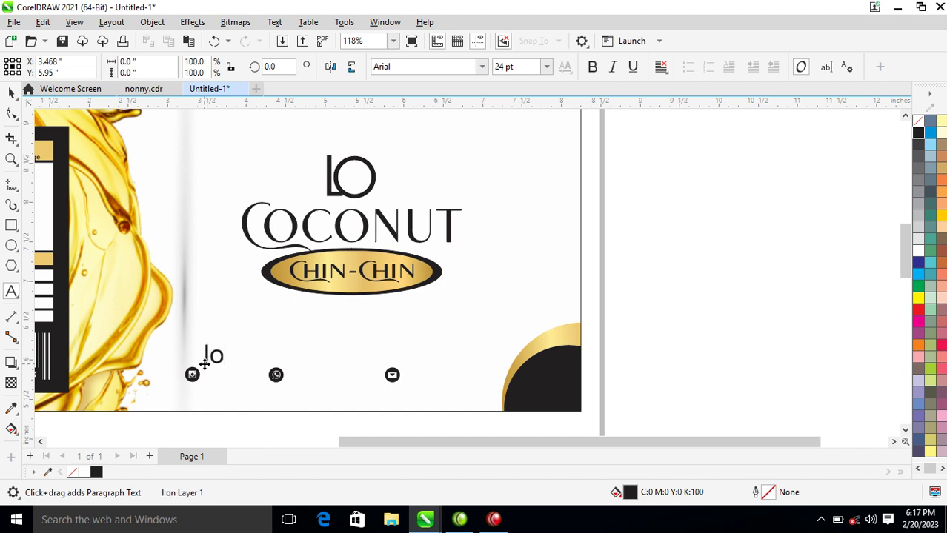
type("coconut")
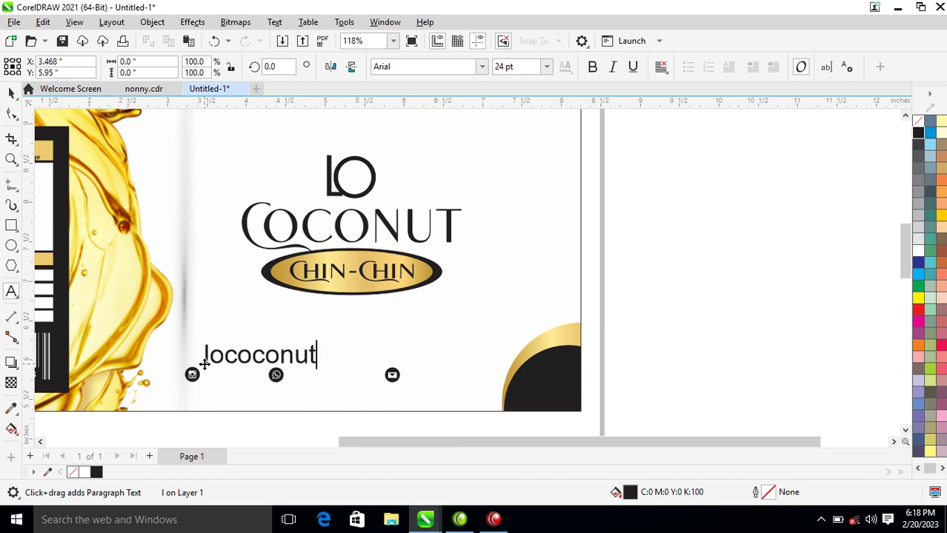
key("ctrl+space")
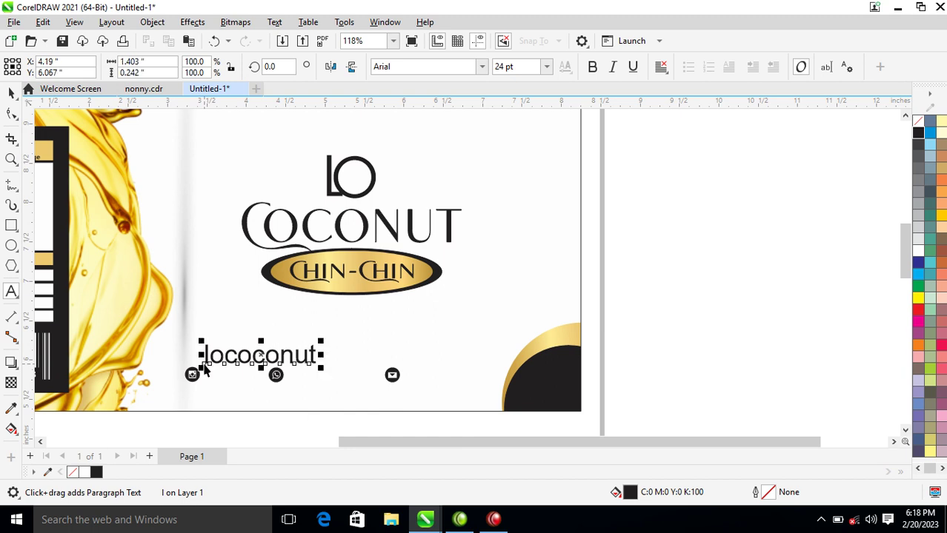
left_click_drag(321, 345, 338, 374)
Replace the copied 'lococonut' text with the phone number and position it beside the WhatsApp icon.
double_click(338, 374)
double_click(340, 375)
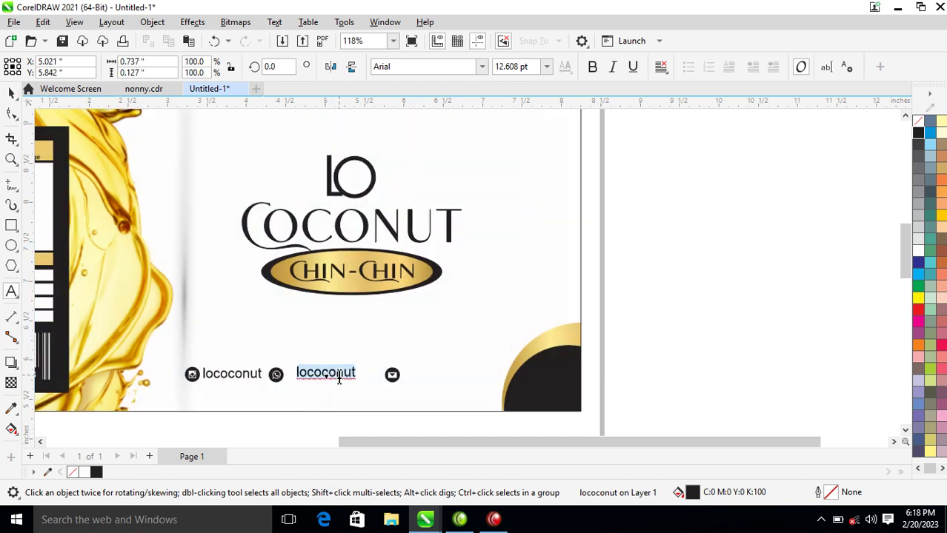
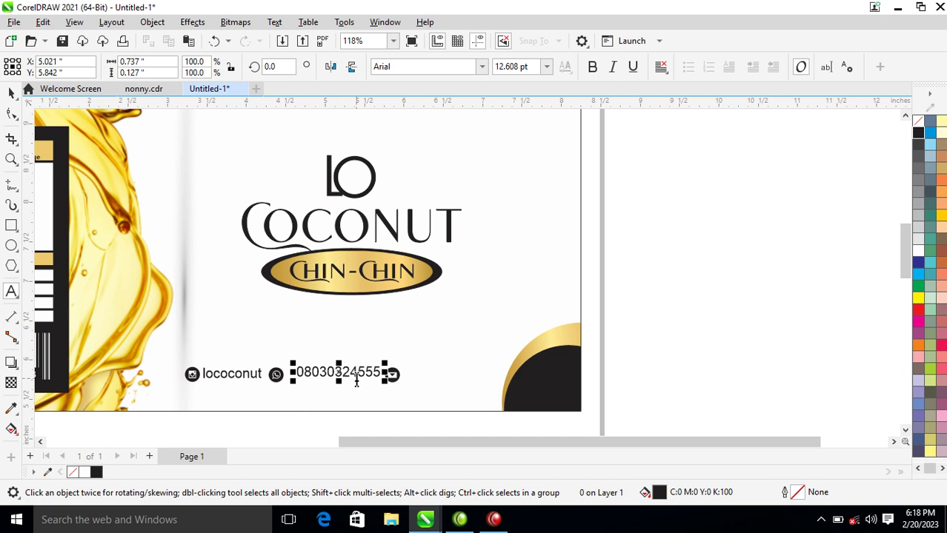
left_click_drag(346, 384, 351, 381)
left_click_drag(259, 380, 459, 376)
double_click(460, 377)
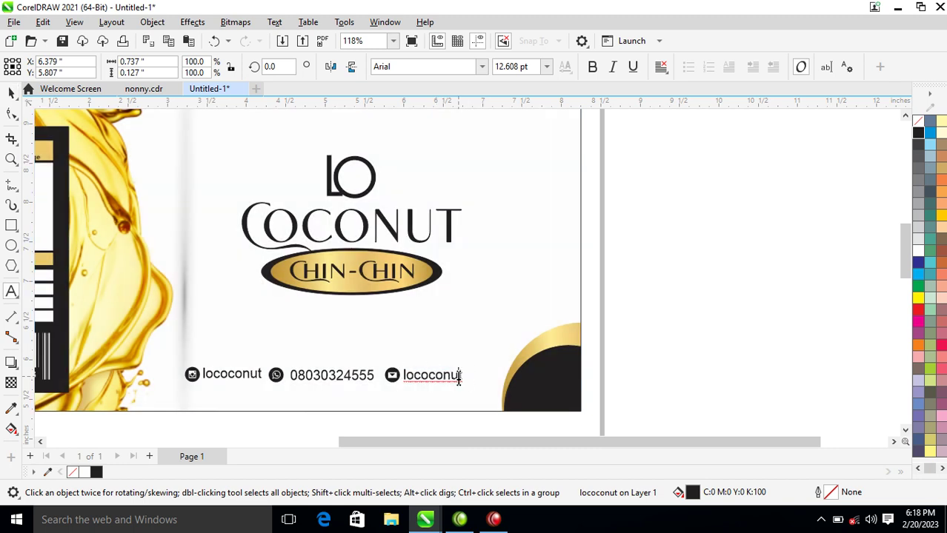
double_click(459, 378)
type("lo")
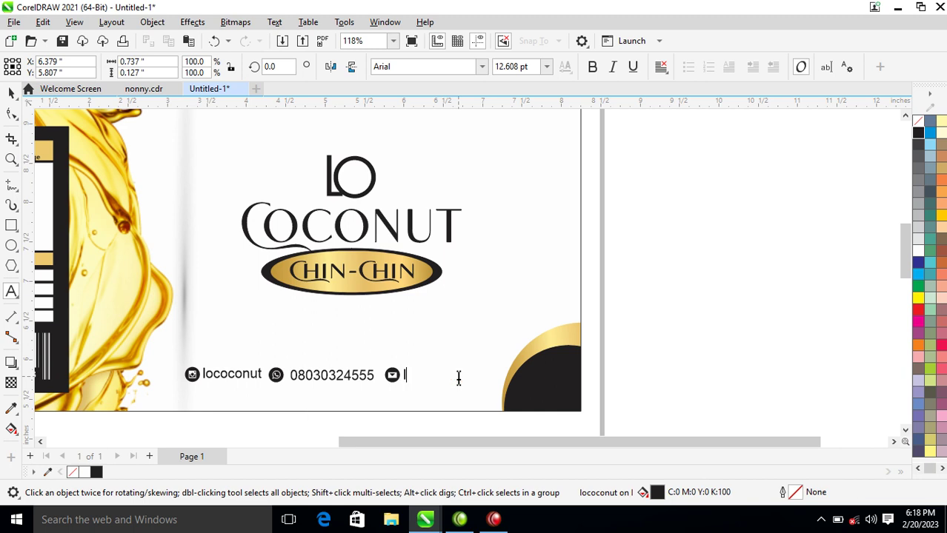
key("ctrl+z")
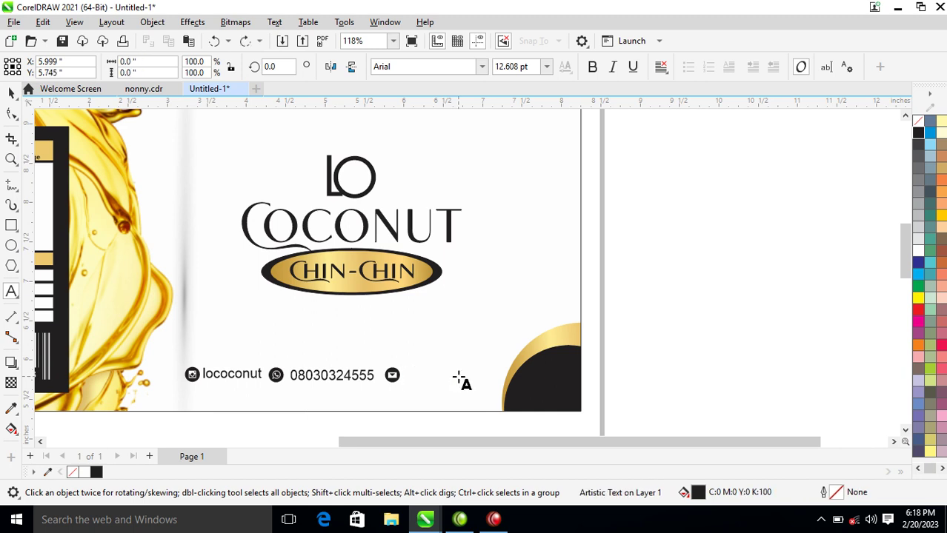
key("ctrl+z")
left_click(460, 376)
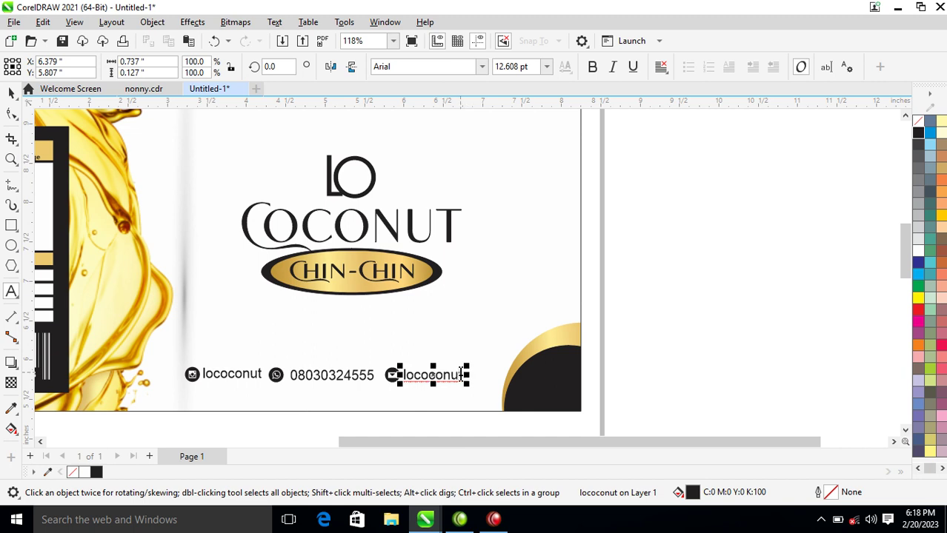
left_click(464, 375)
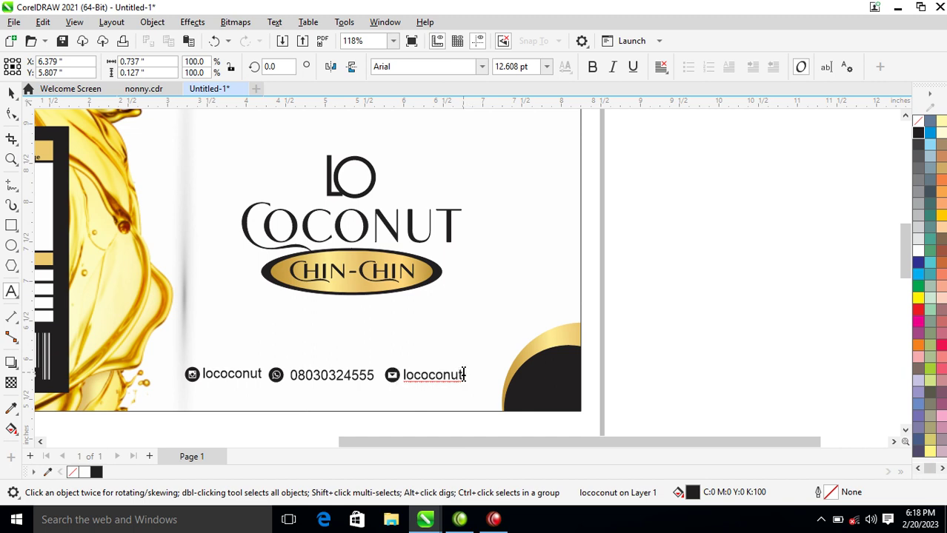
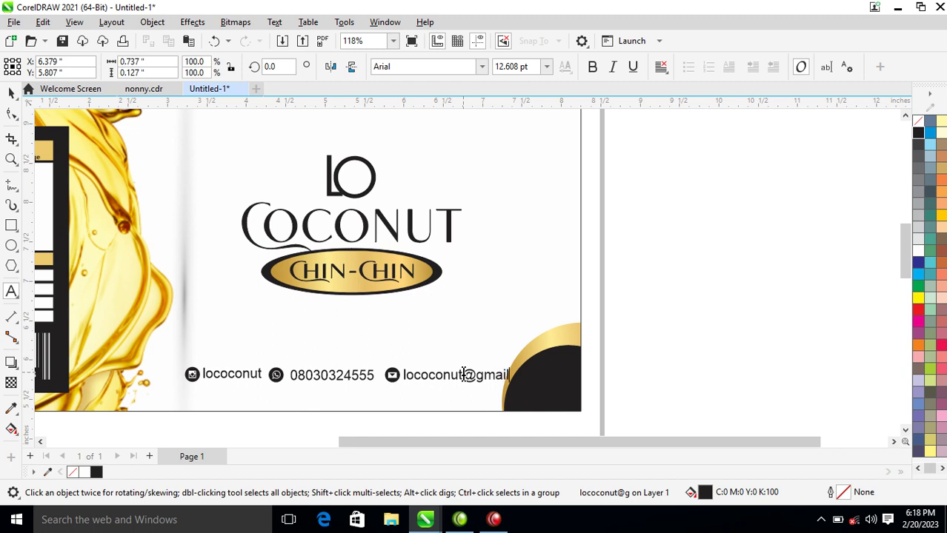
key("ctrl+space")
Raise the contact row higher on the label and push the gold and black corner circle lower.
left_click_drag(698, 316, 117, 371)
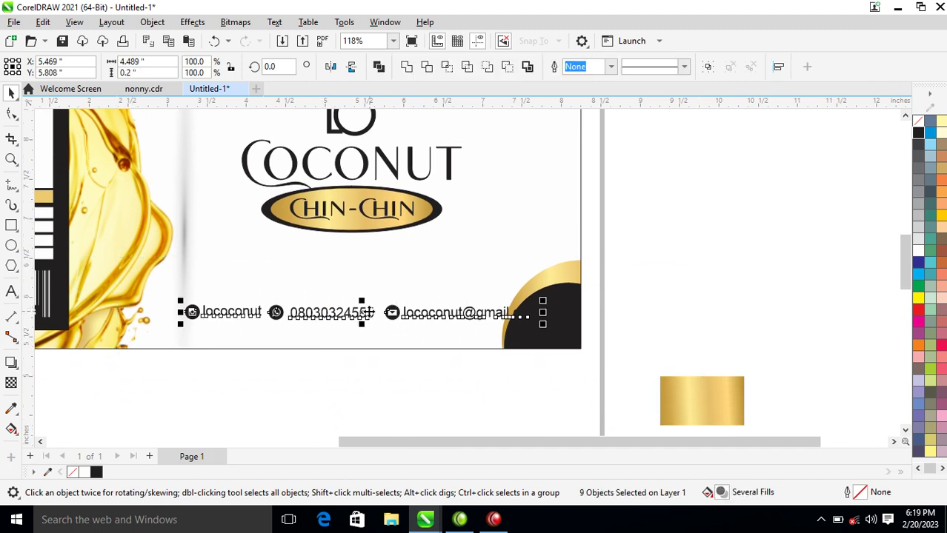
left_click_drag(387, 313, 388, 279)
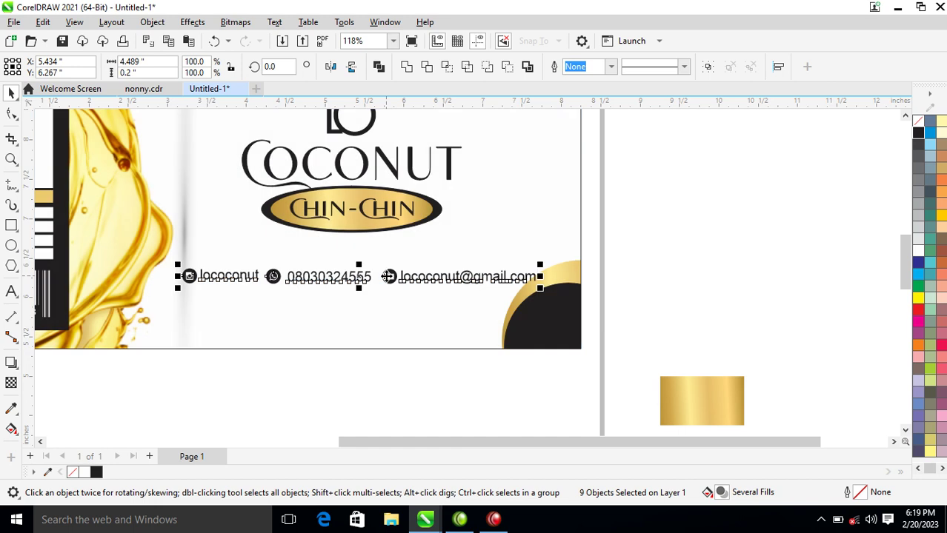
left_click(549, 339, "ctrl")
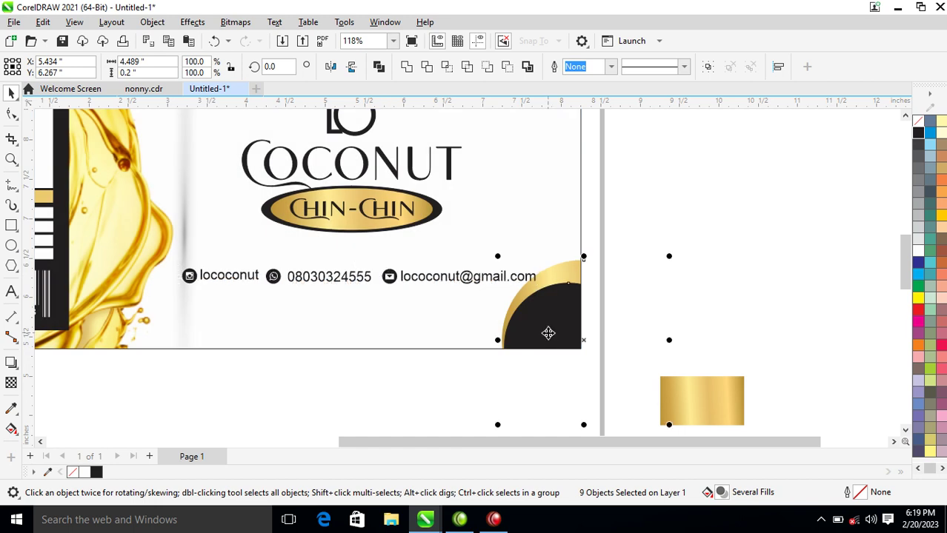
left_click_drag(548, 334, 540, 358)
left_click(667, 204)
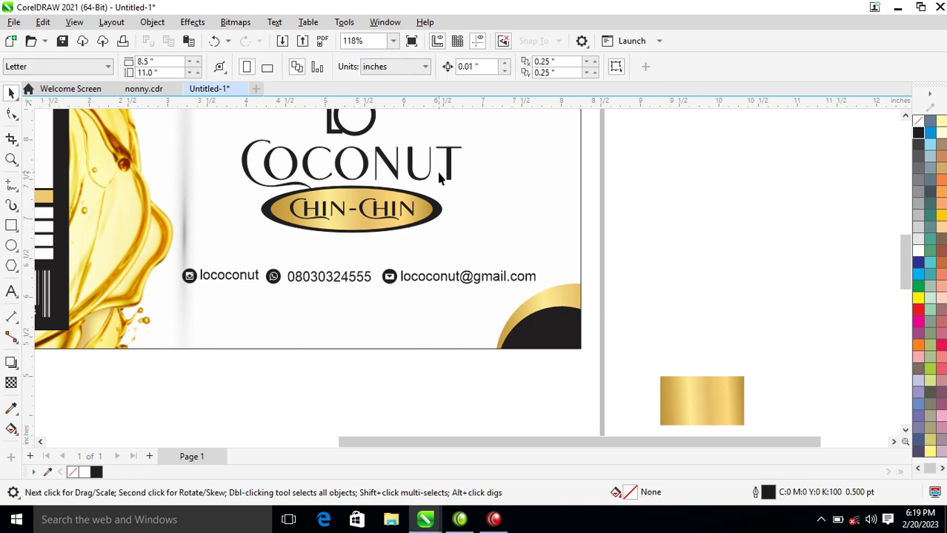
Type the tagline 'Healthy coconut Chinchin' below the CHIN-CHIN badge, correcting the typos.
key("F8")
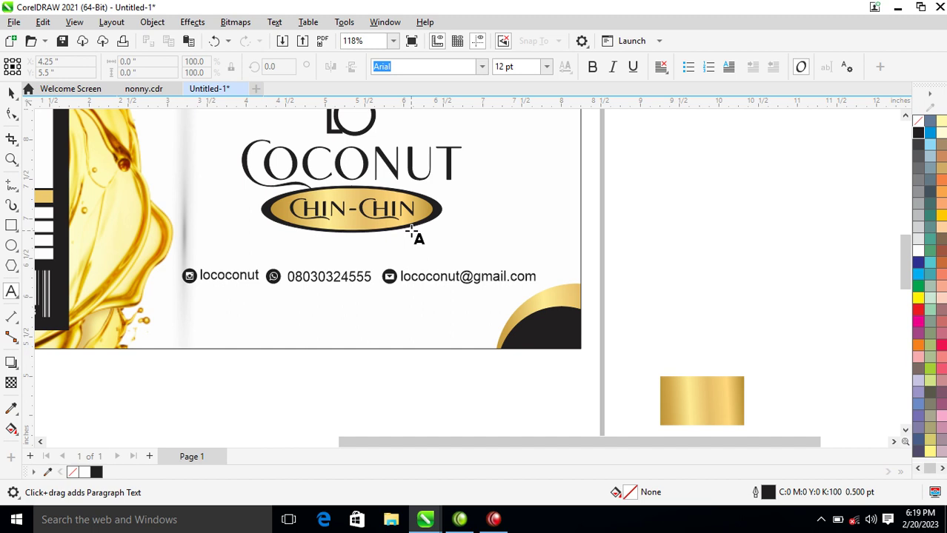
left_click(313, 249)
type("H")
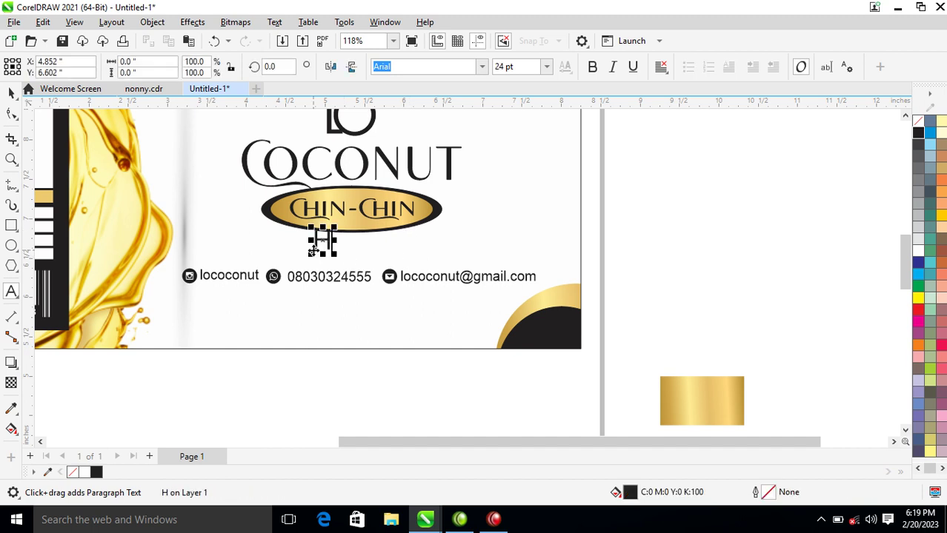
type("elthy")
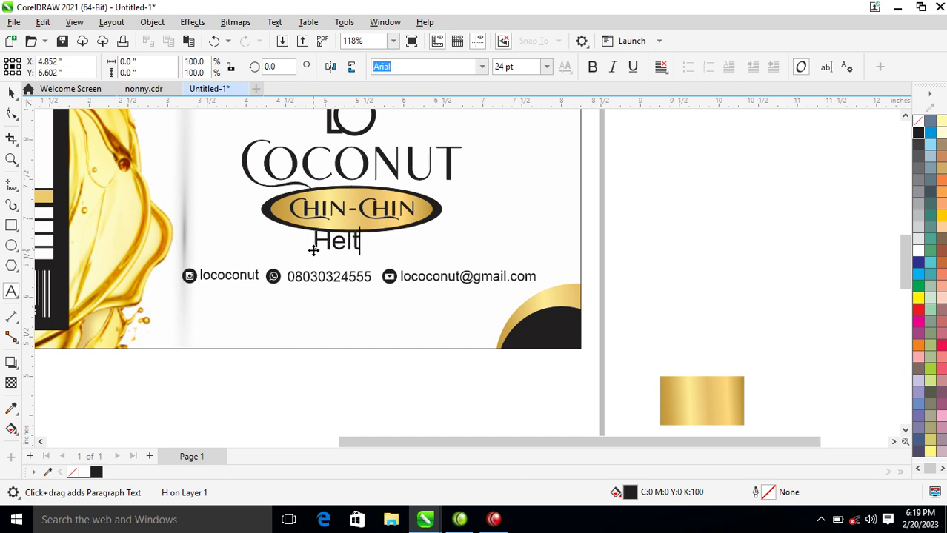
key("BackSpace")
key("BackSpace")
key("BackSpace")
key("BackSpace")
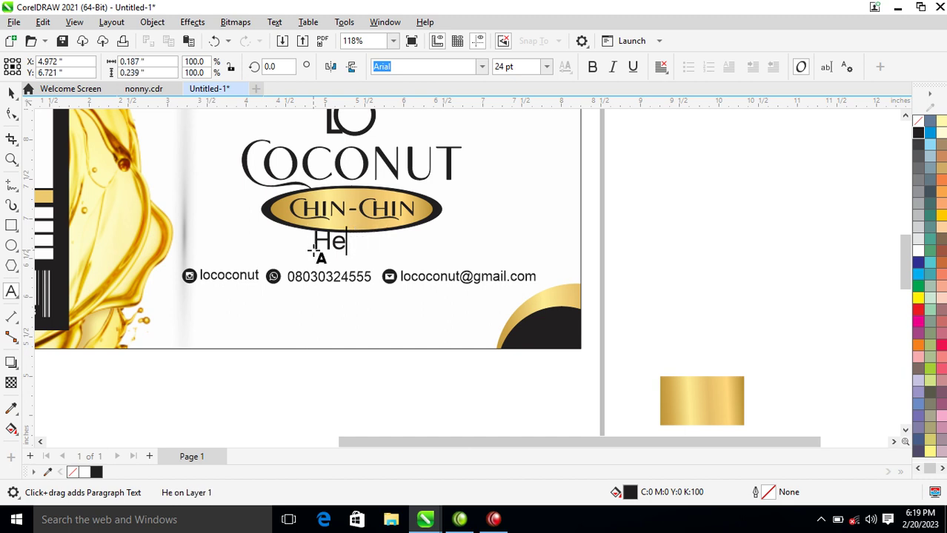
type("althy")
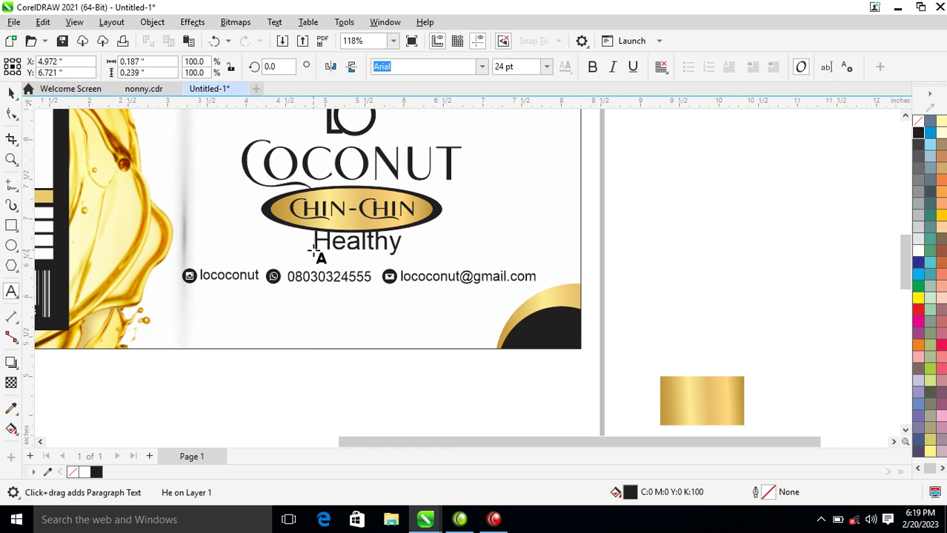
type(" coconut")
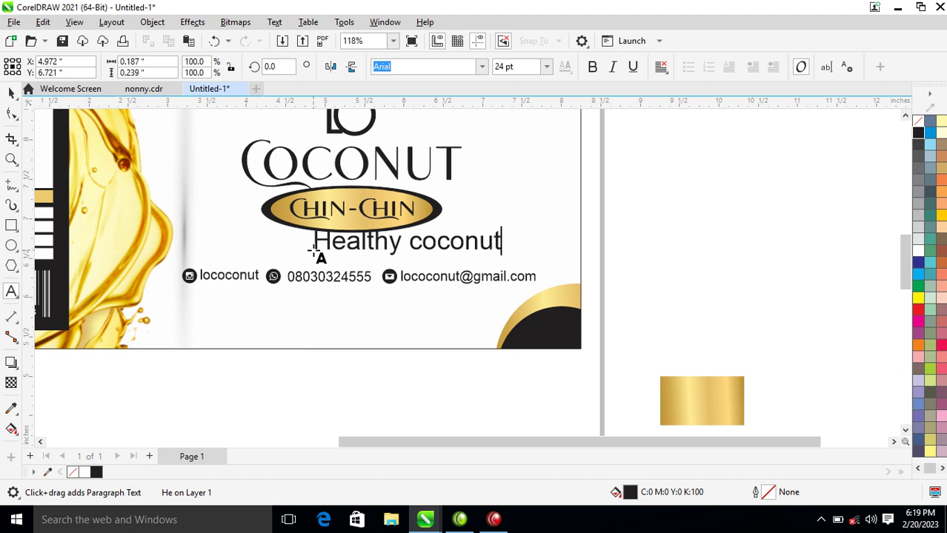
type(" Chi")
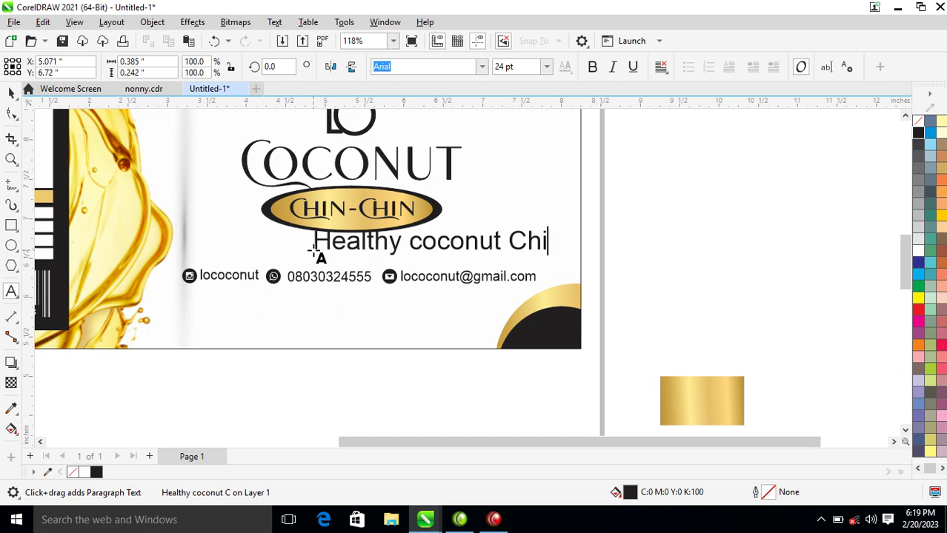
type("chin")
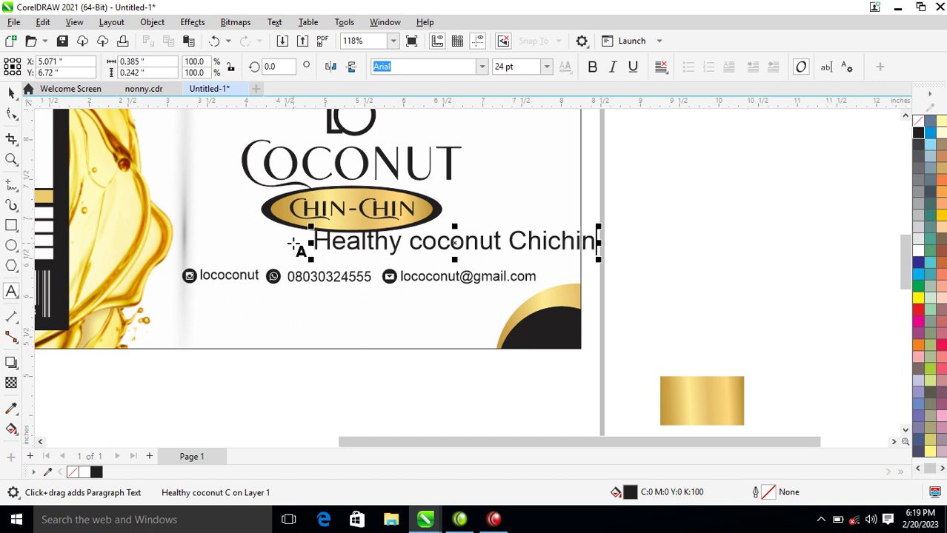
left_click(549, 244)
type("n")
key("ctrl+space")
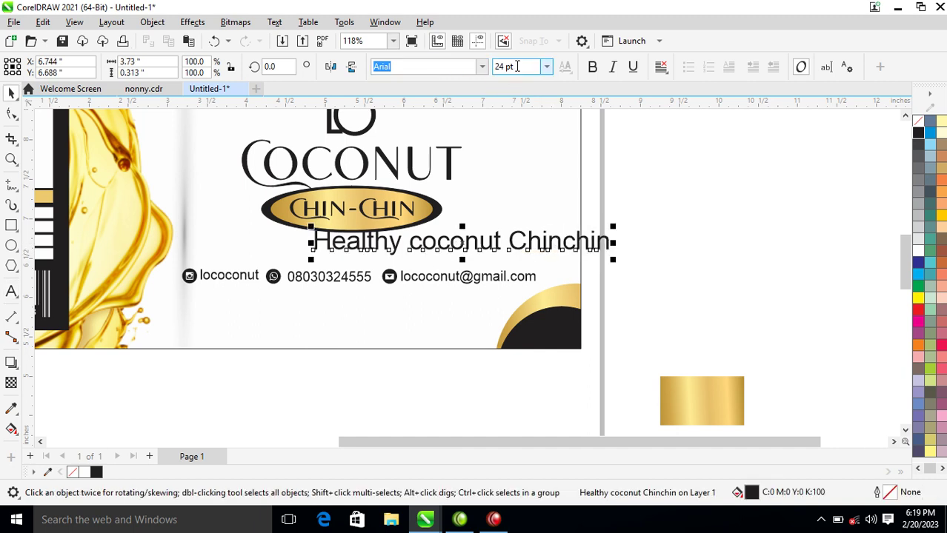
Set the tagline in Hello Paris Sans and scale it down to fit under the badge.
left_click(482, 67)
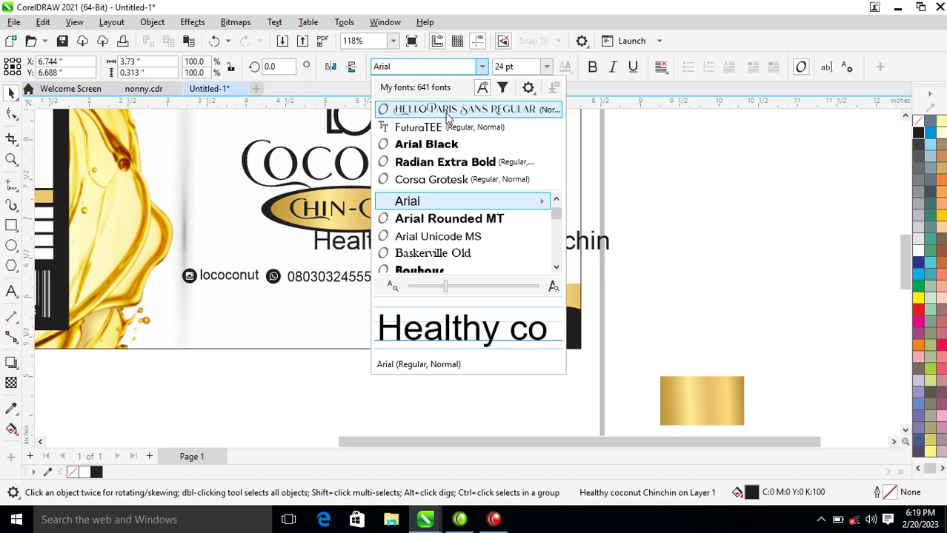
left_click(452, 110)
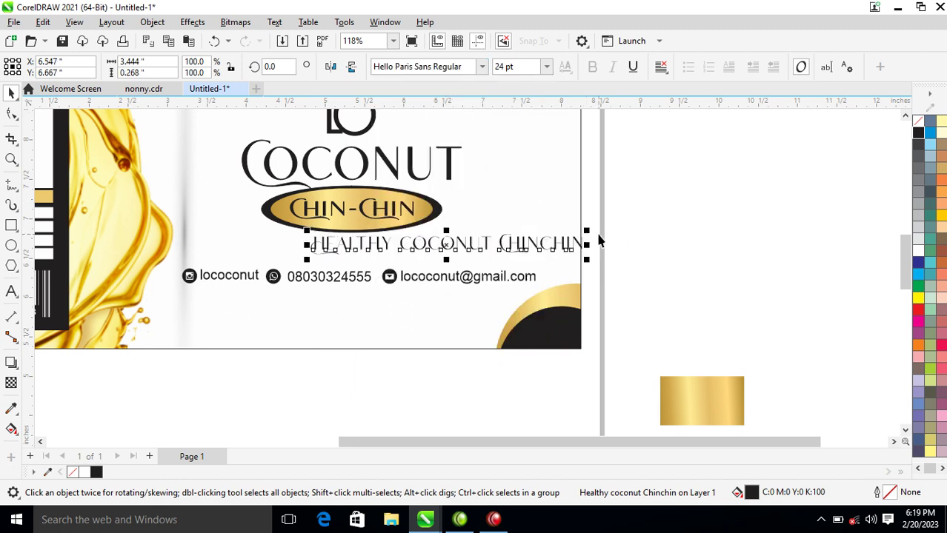
left_click_drag(587, 232, 507, 236)
Centre the tagline horizontally under the CHIN-CHIN badge ellipse.
left_click(427, 215, "ctrl")
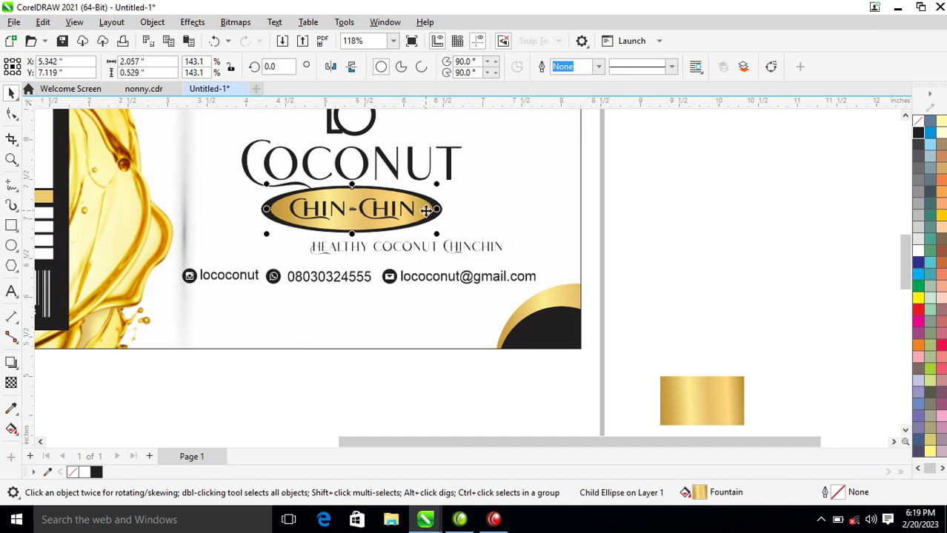
left_click(426, 245)
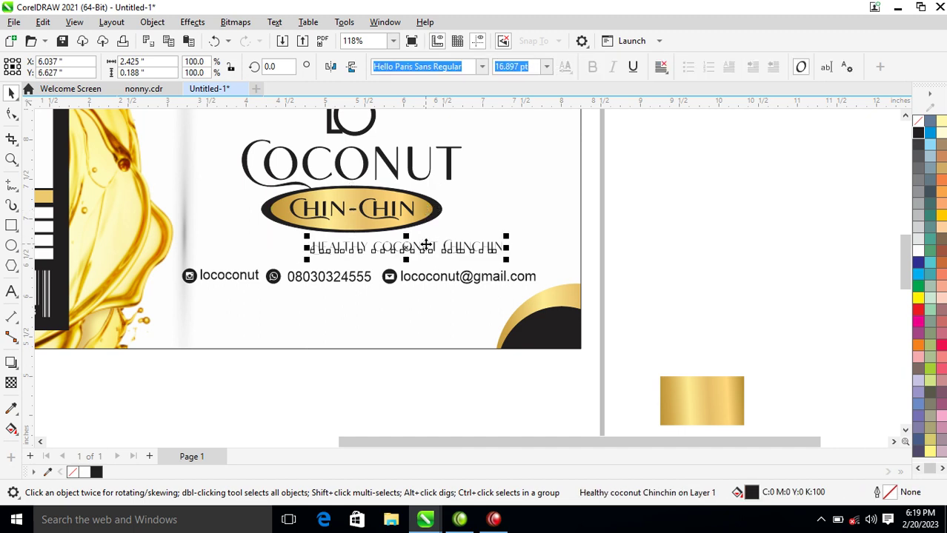
left_click(417, 206, "shift")
key("c")
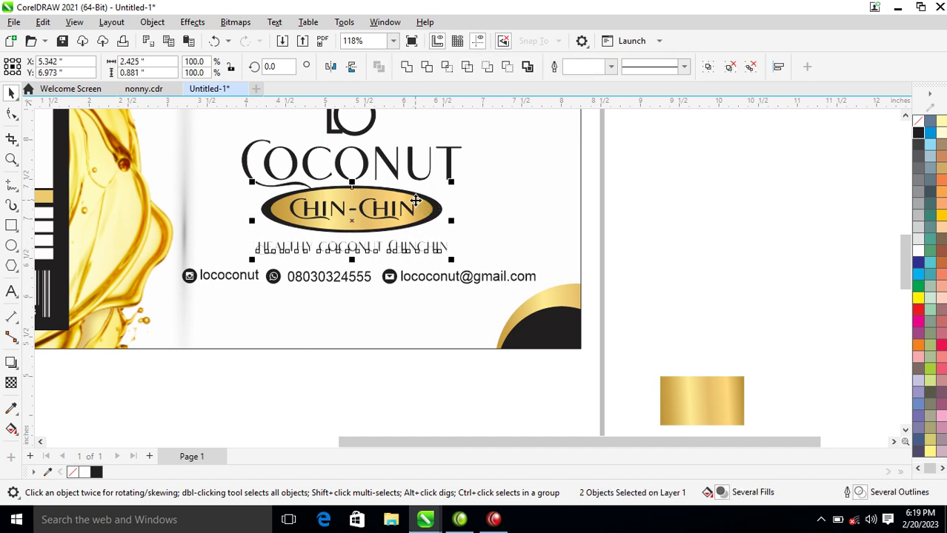
scroll(416, 200, "down", 5)
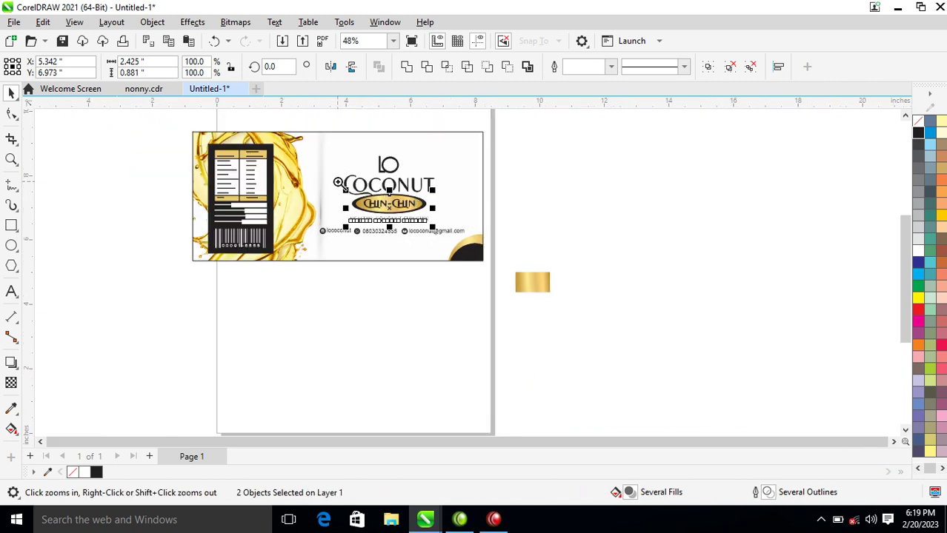
Zoom in so the whole finished label fills the workspace.
left_click_drag(172, 129, 568, 307)
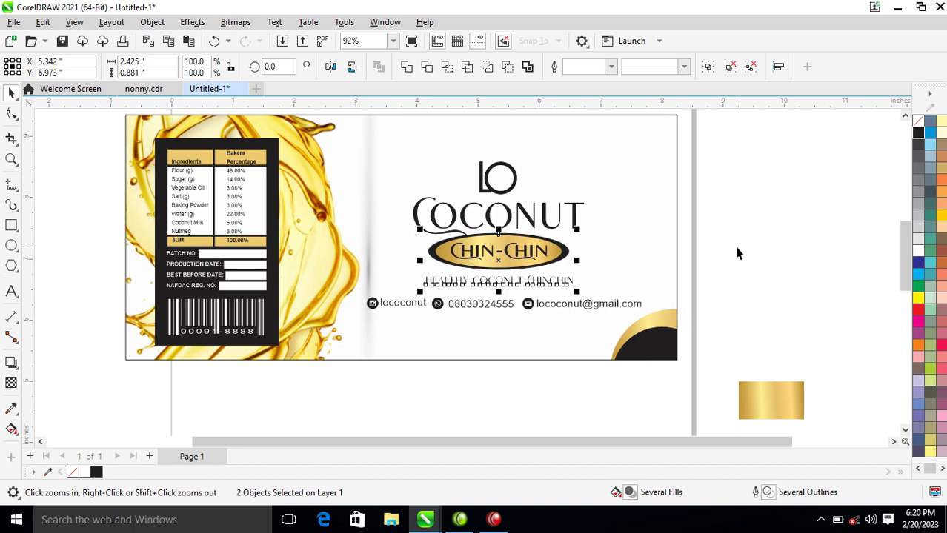